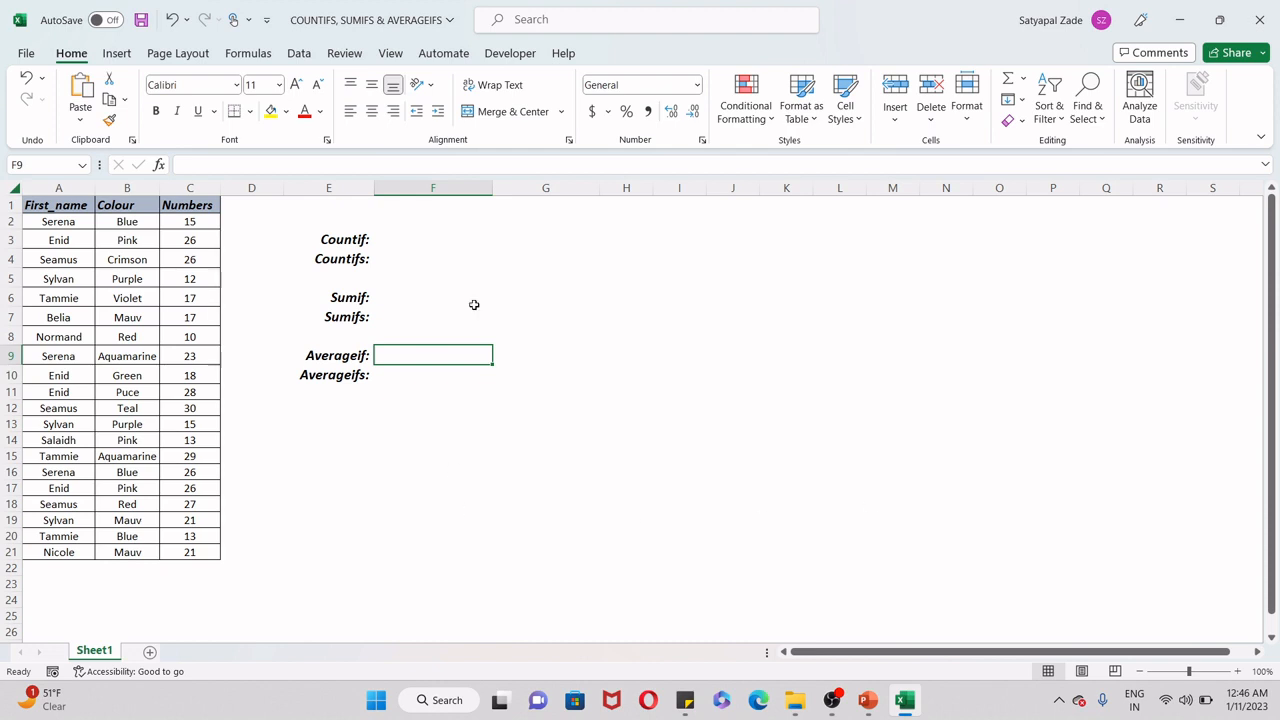
Widen columns A and B slightly, and enter =COUNTIF(C2:C21,">28") in cell F3.
left_click_drag(97, 190, 182, 188)
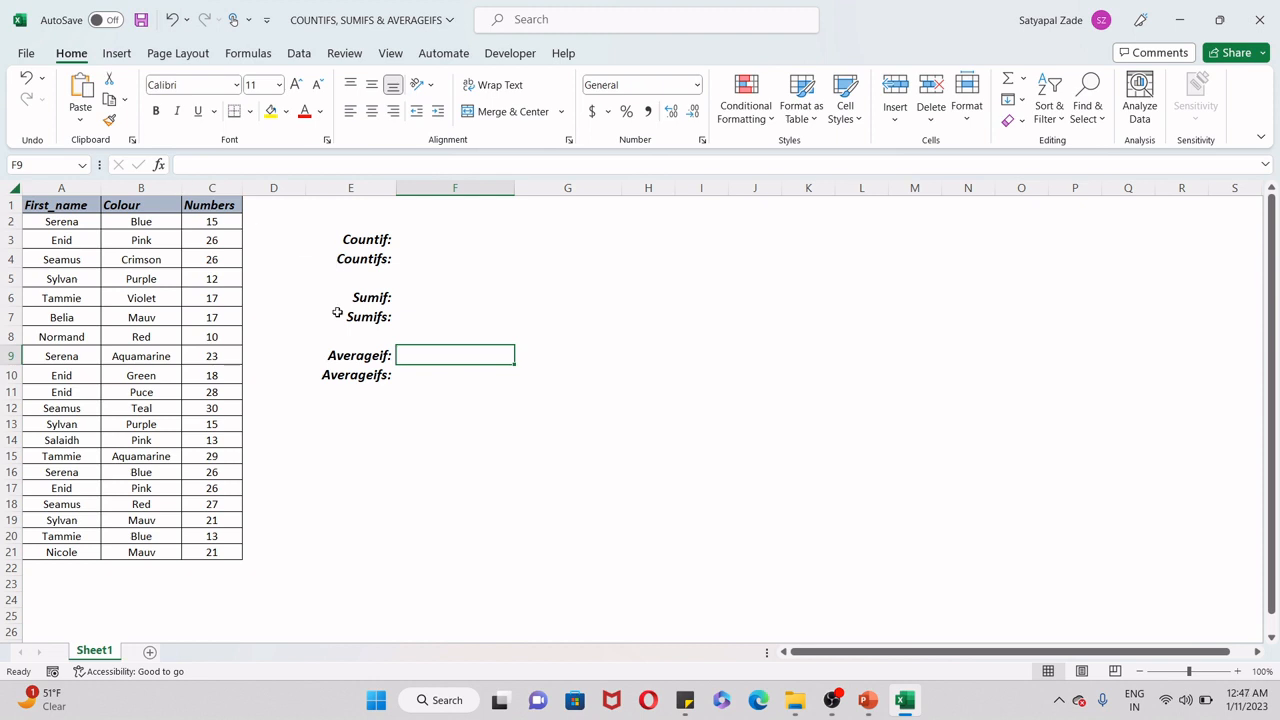
left_click(442, 238)
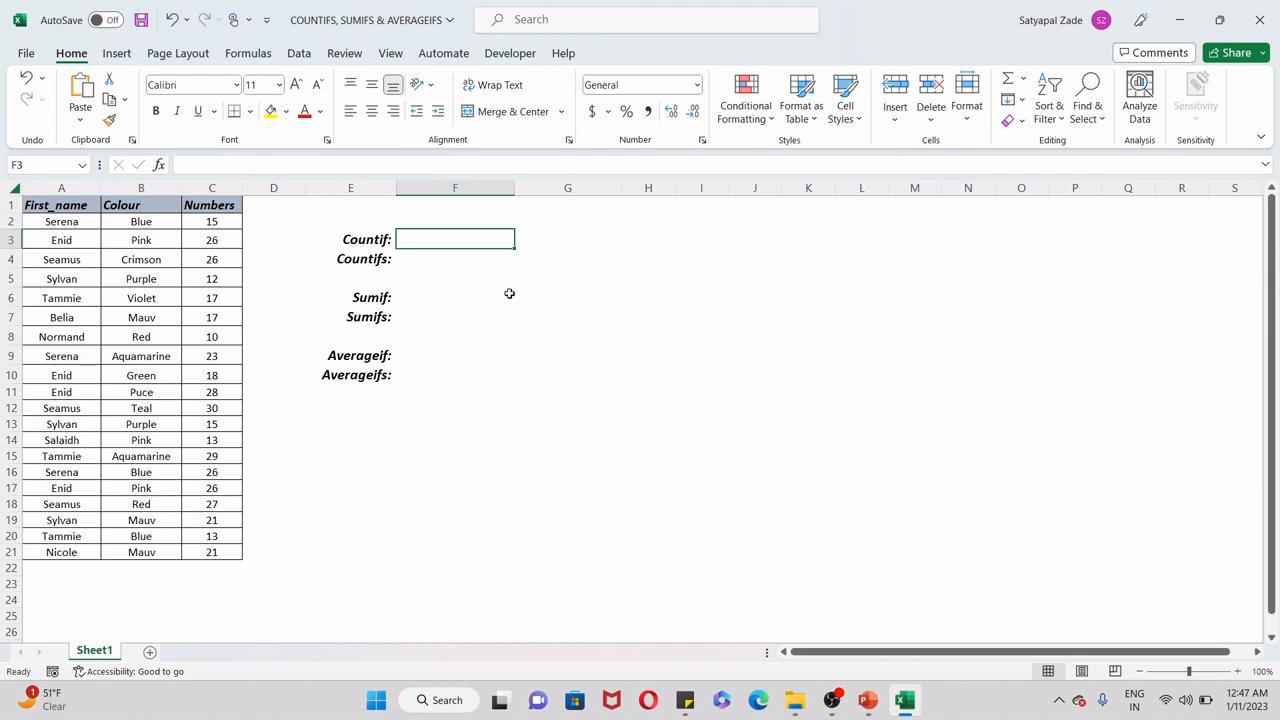
type("=count")
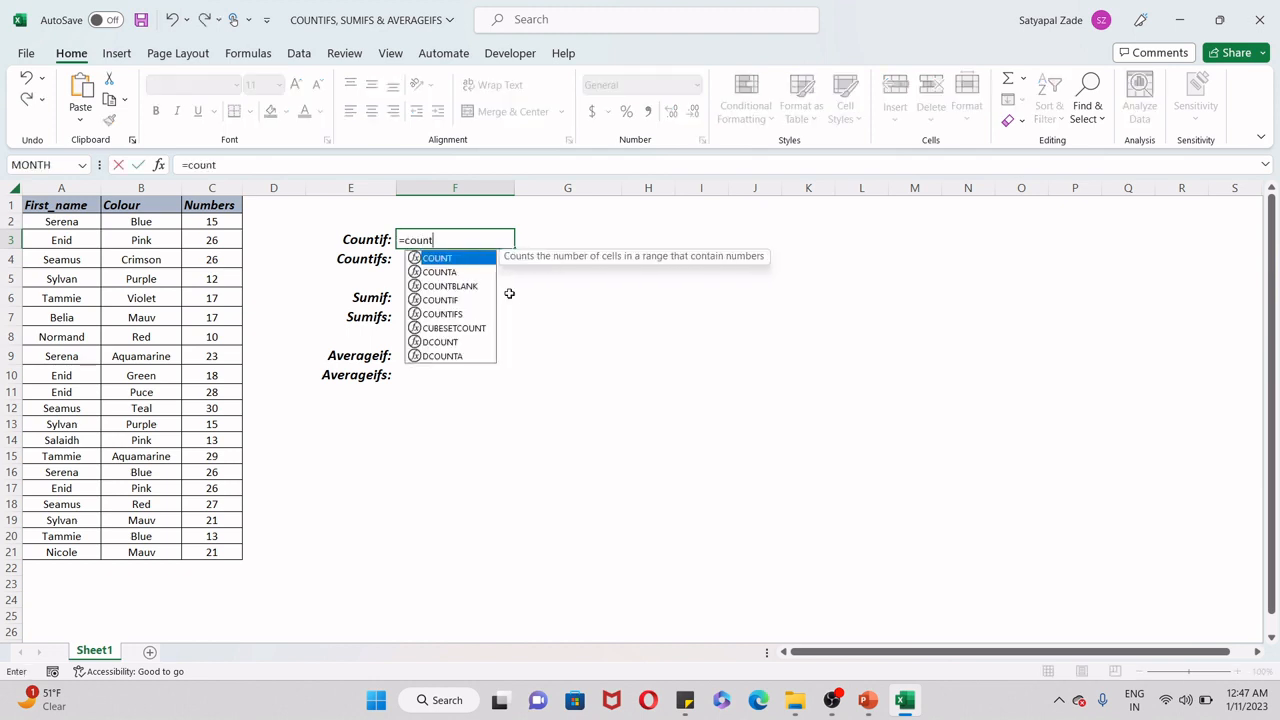
type("if")
key("Tab")
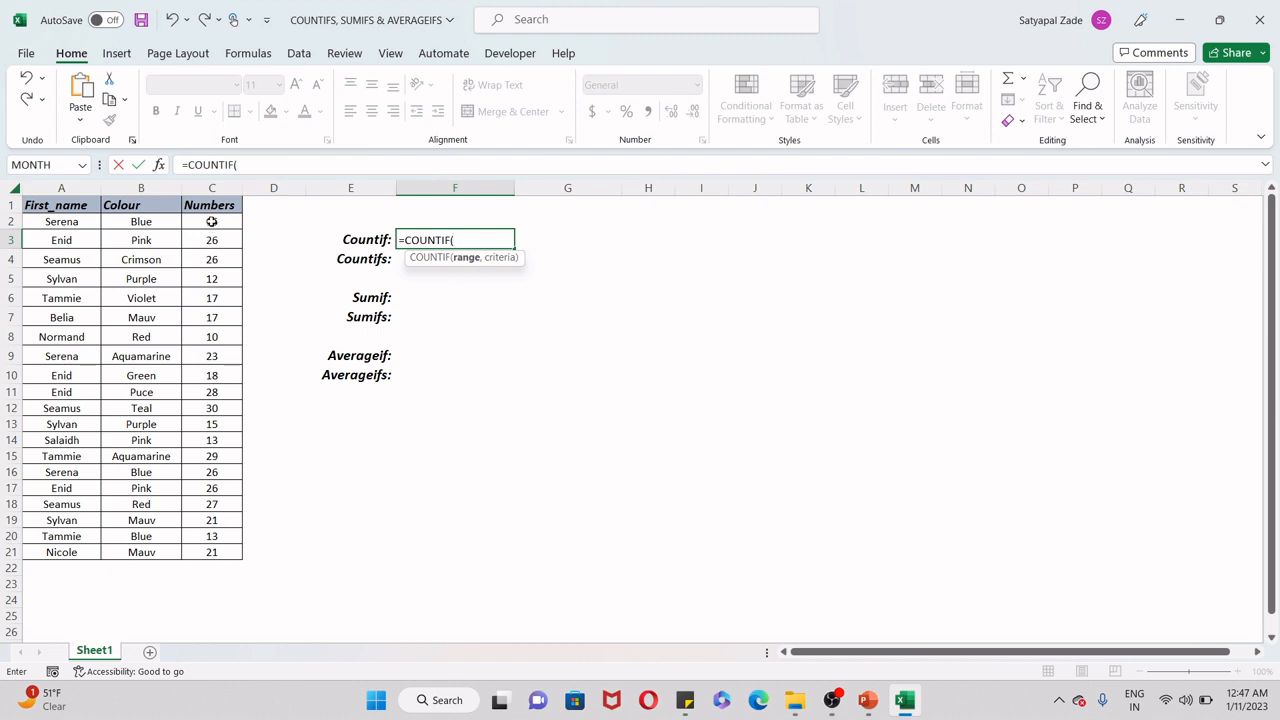
left_click_drag(211, 222, 214, 546)
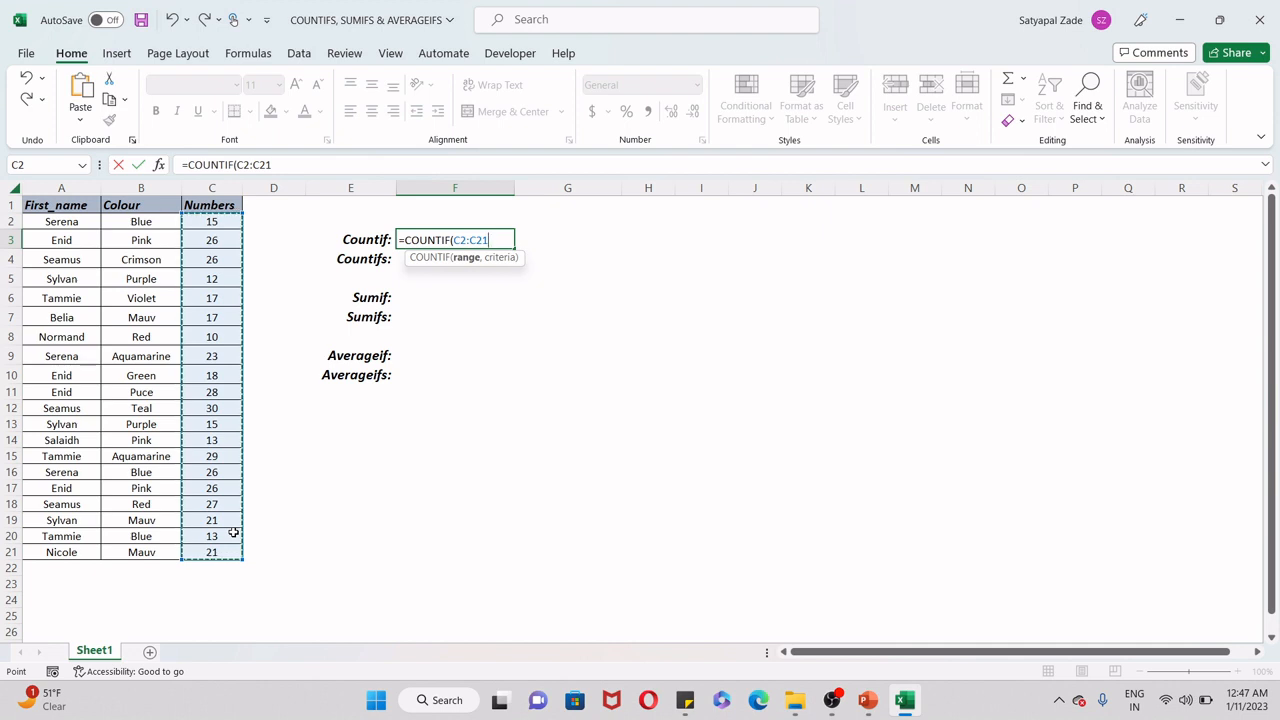
type(",>")
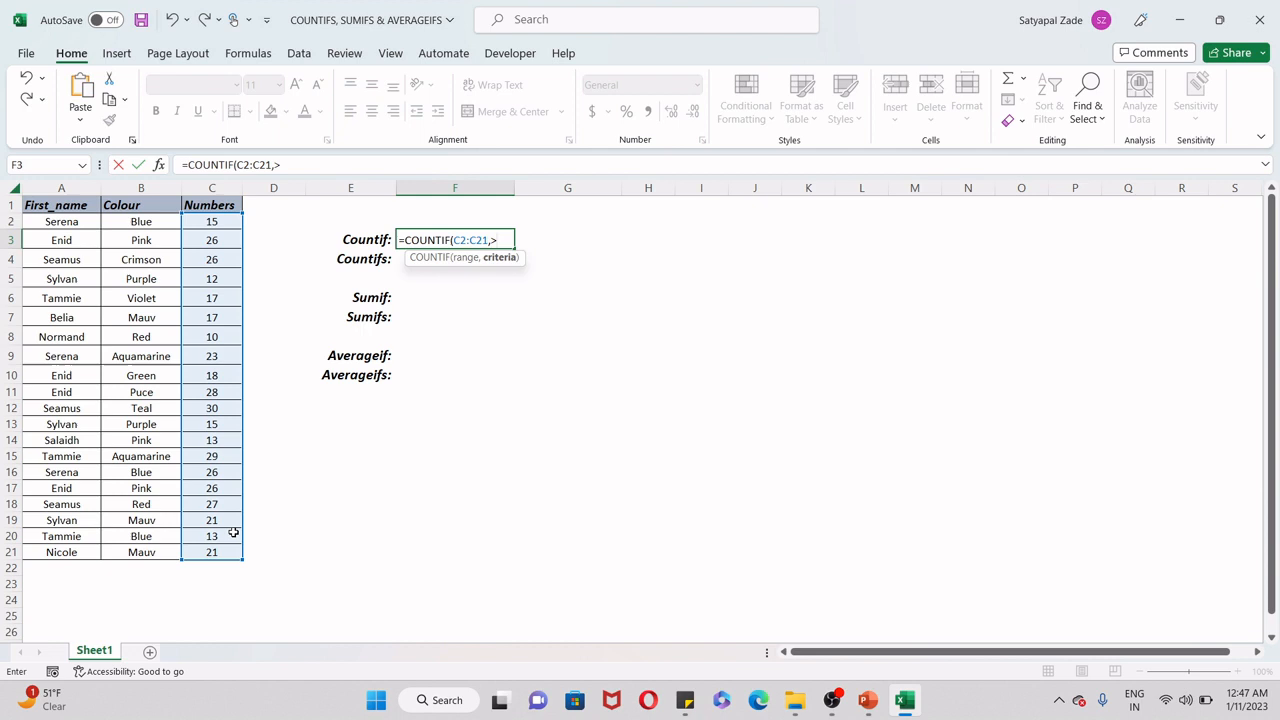
key("BackSpace")
type("\">28\")")
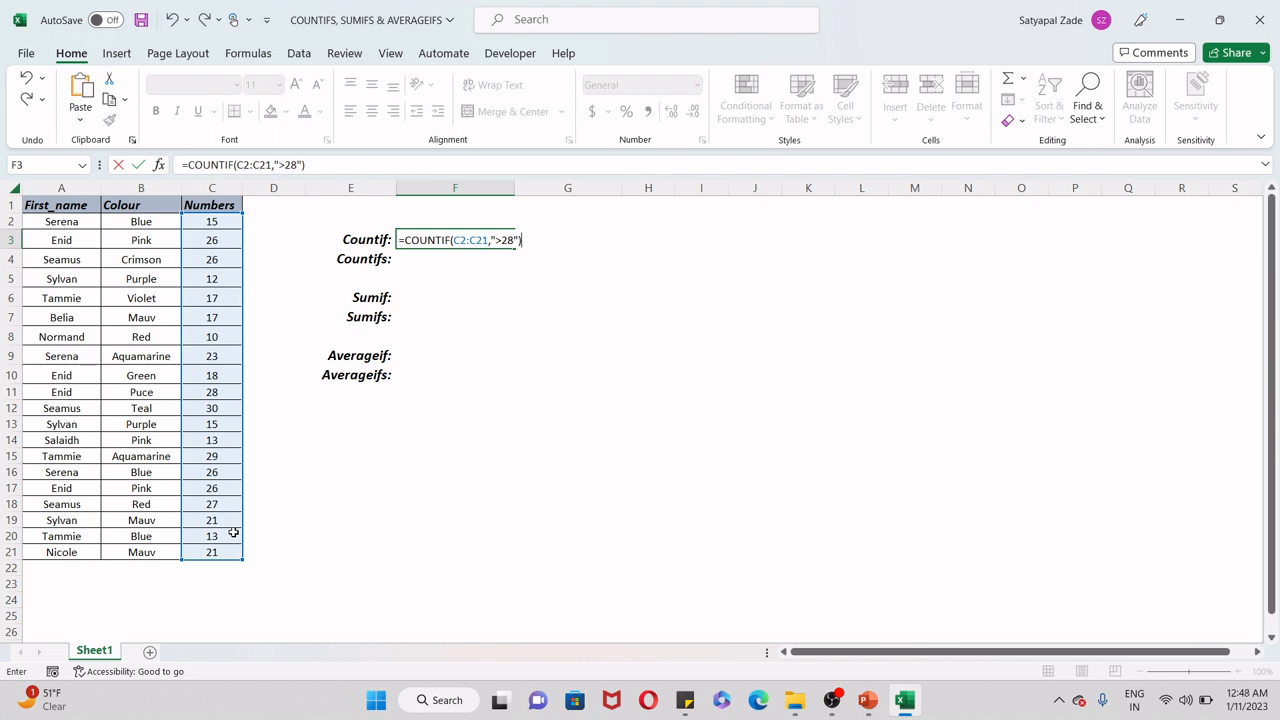
key("Return")
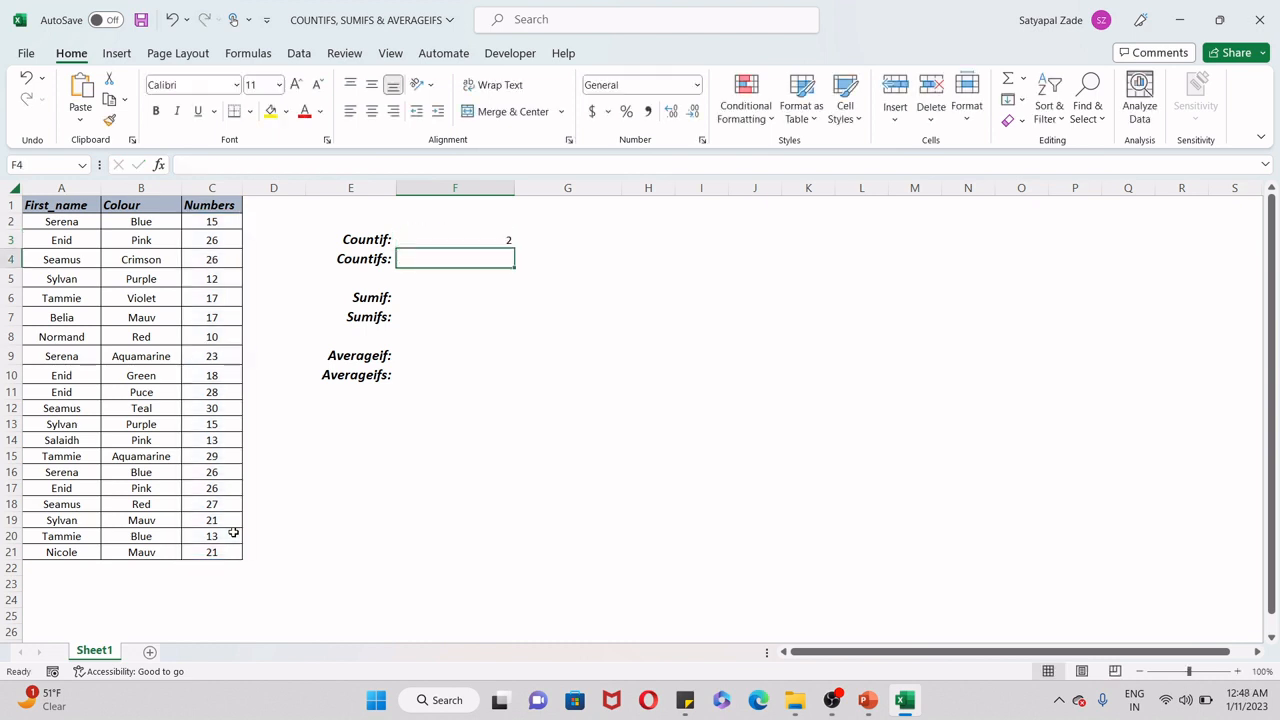
Check cells C15 and C12 against the COUNTIF formula in F3, and narrow column F slightly.
key("Up")
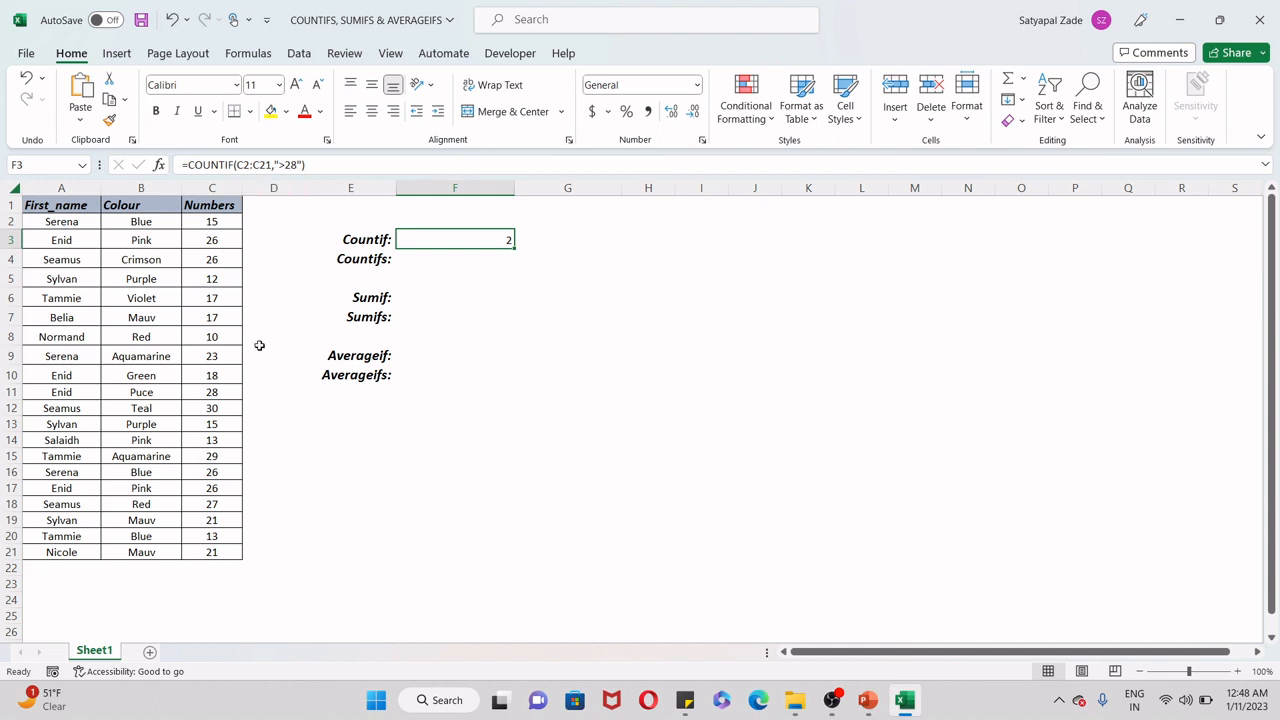
left_click(214, 458)
left_click(220, 409)
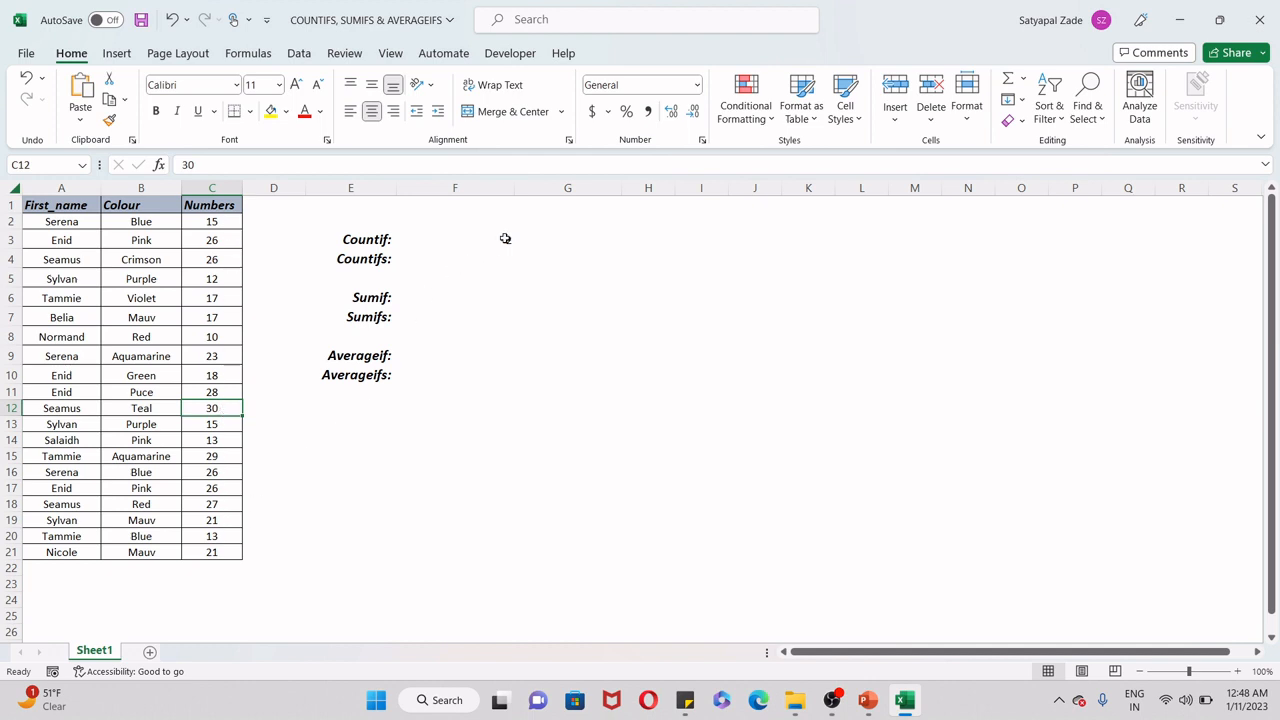
left_click(503, 240)
left_click_drag(511, 186, 507, 187)
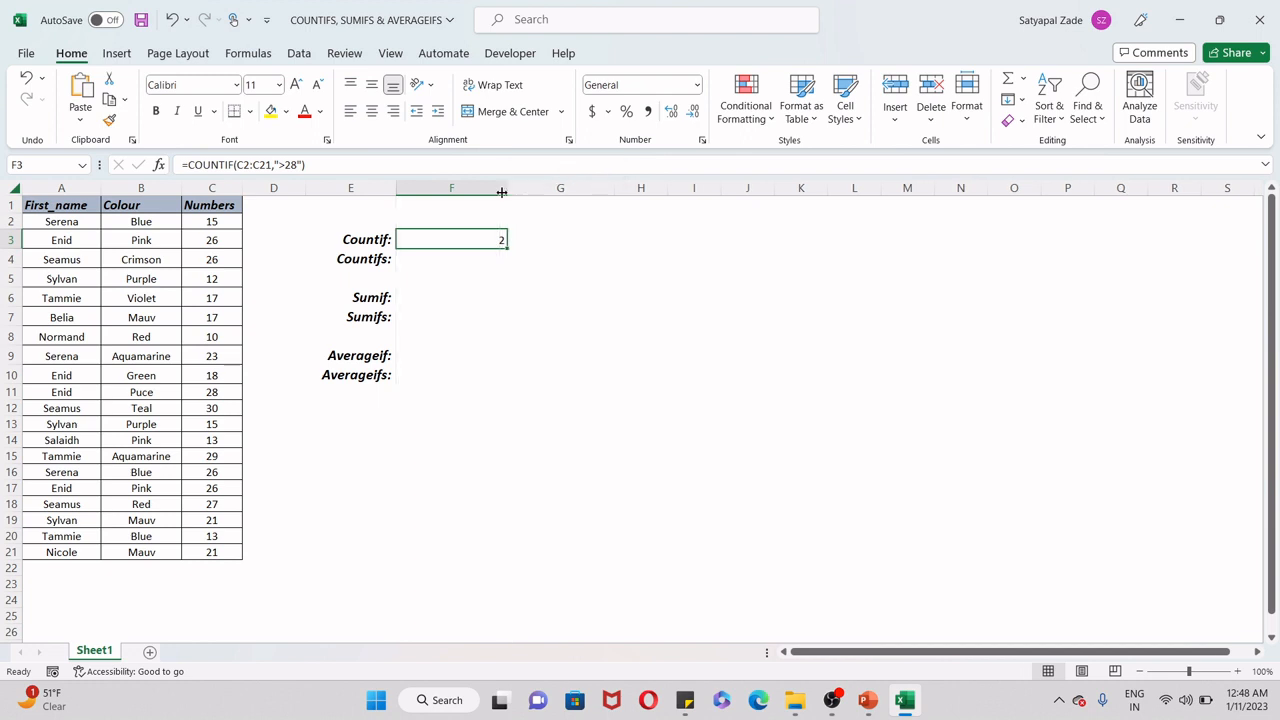
Start a COUNTIFS formula in cell F4 with the Numbers range C2:C21 and the criterion ">20".
left_click(455, 264)
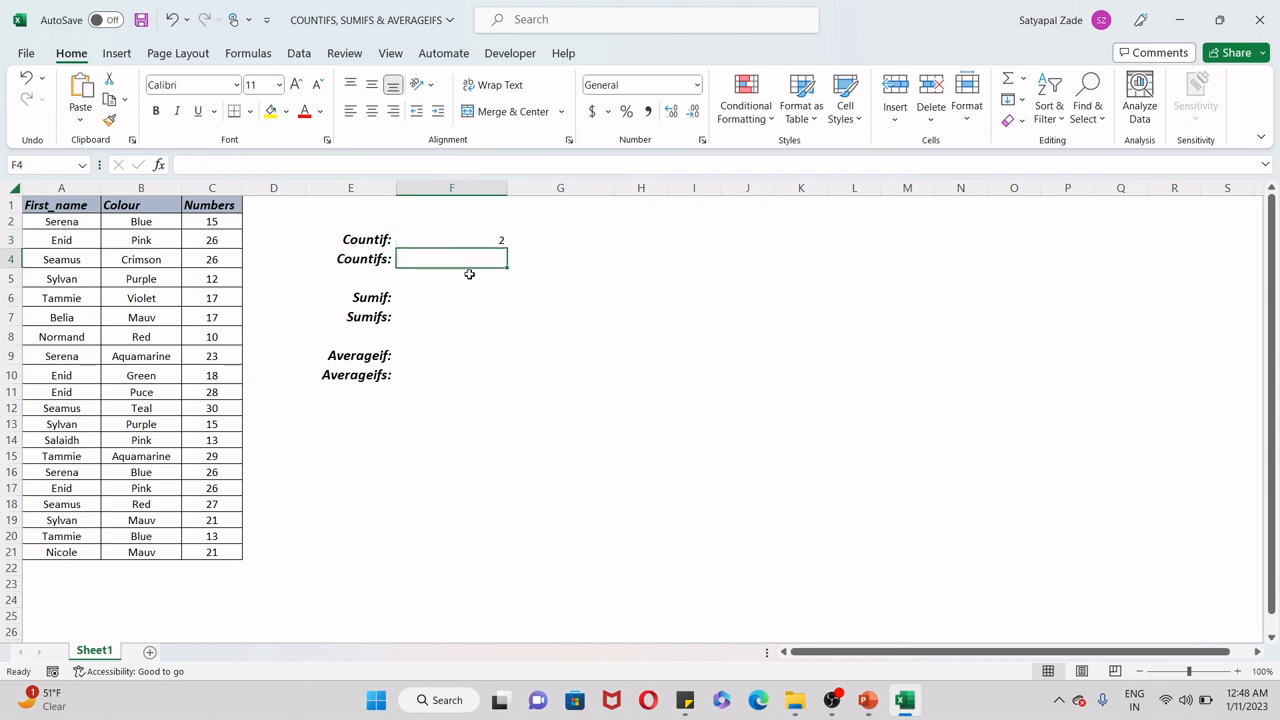
type("=")
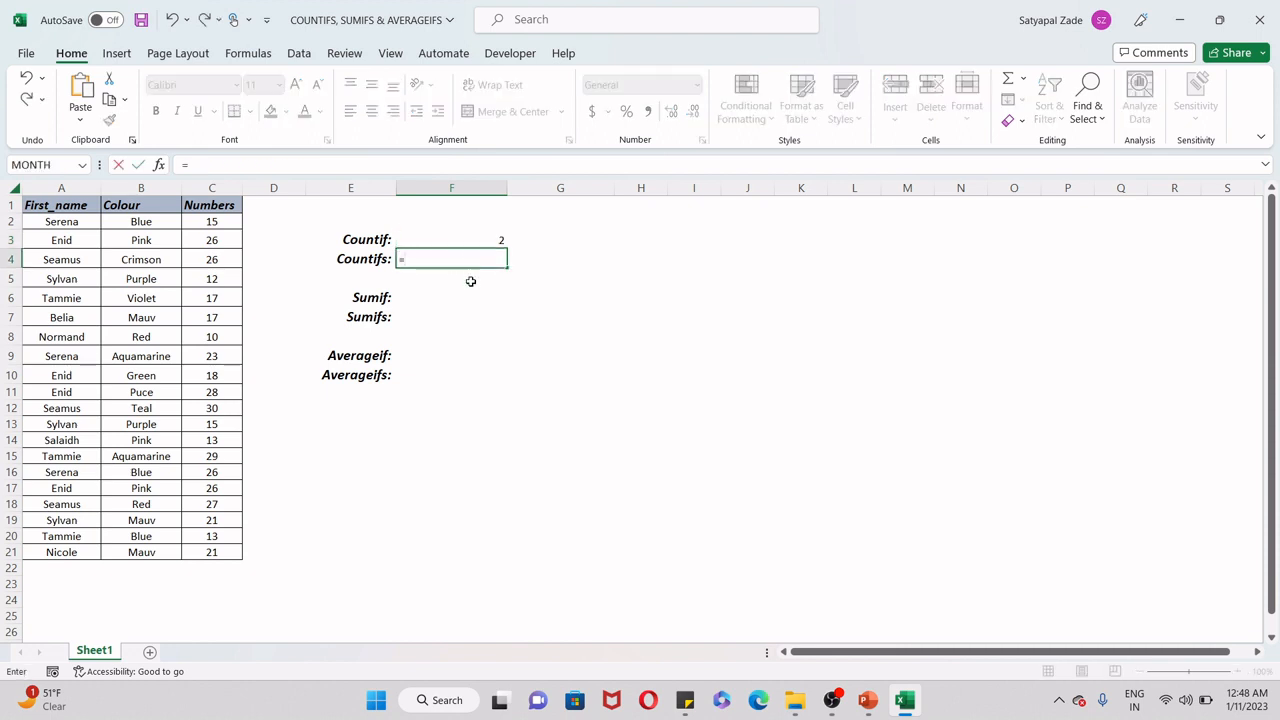
type("counti")
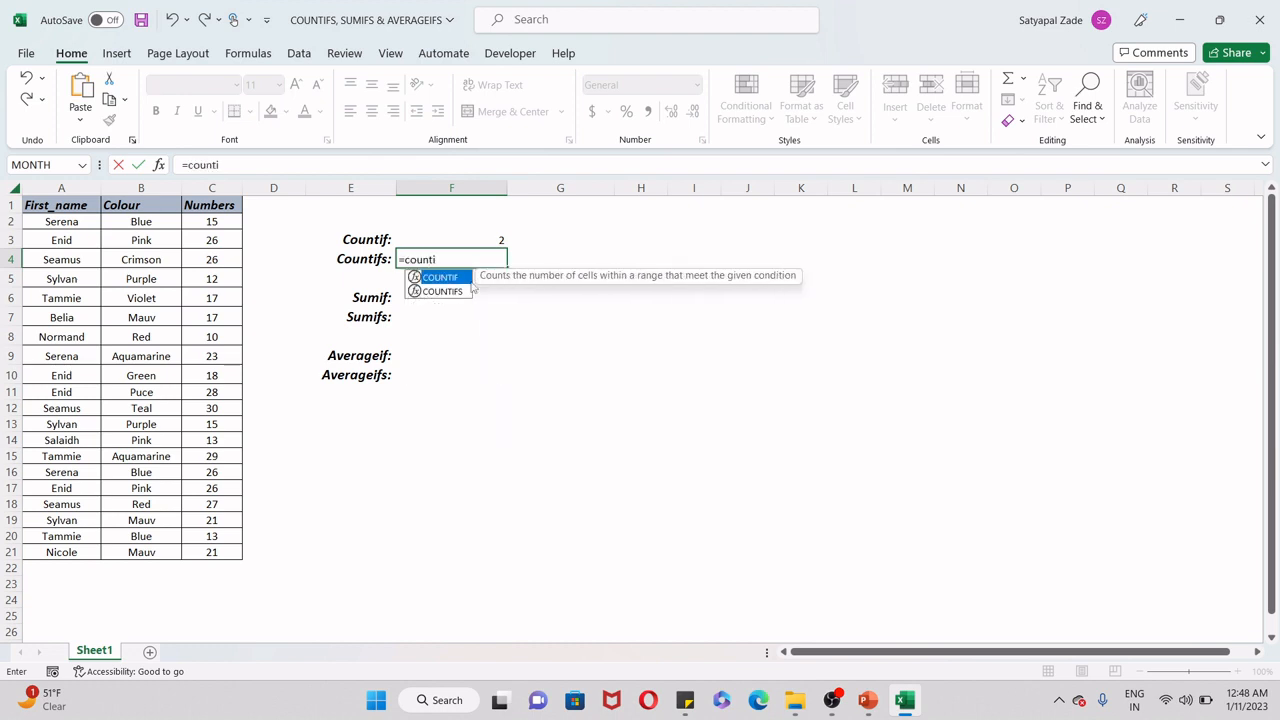
type("fs")
key("Tab")
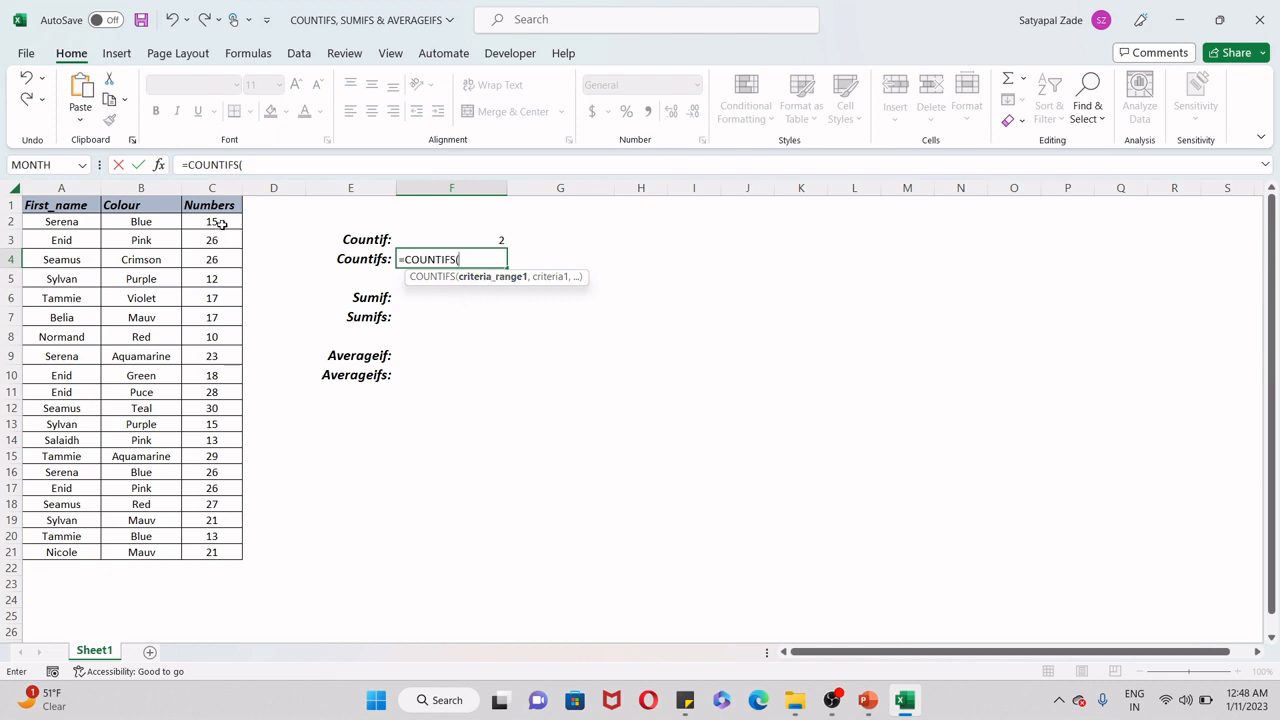
left_click_drag(220, 222, 211, 553)
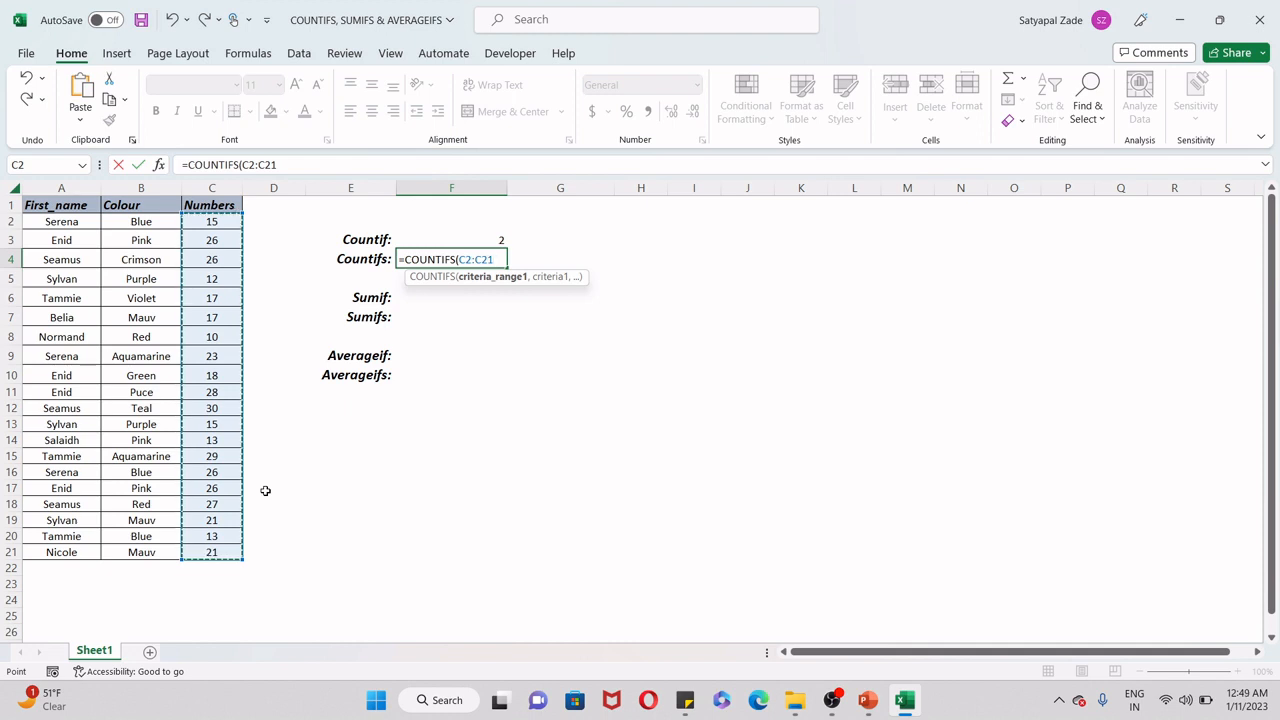
type(",")
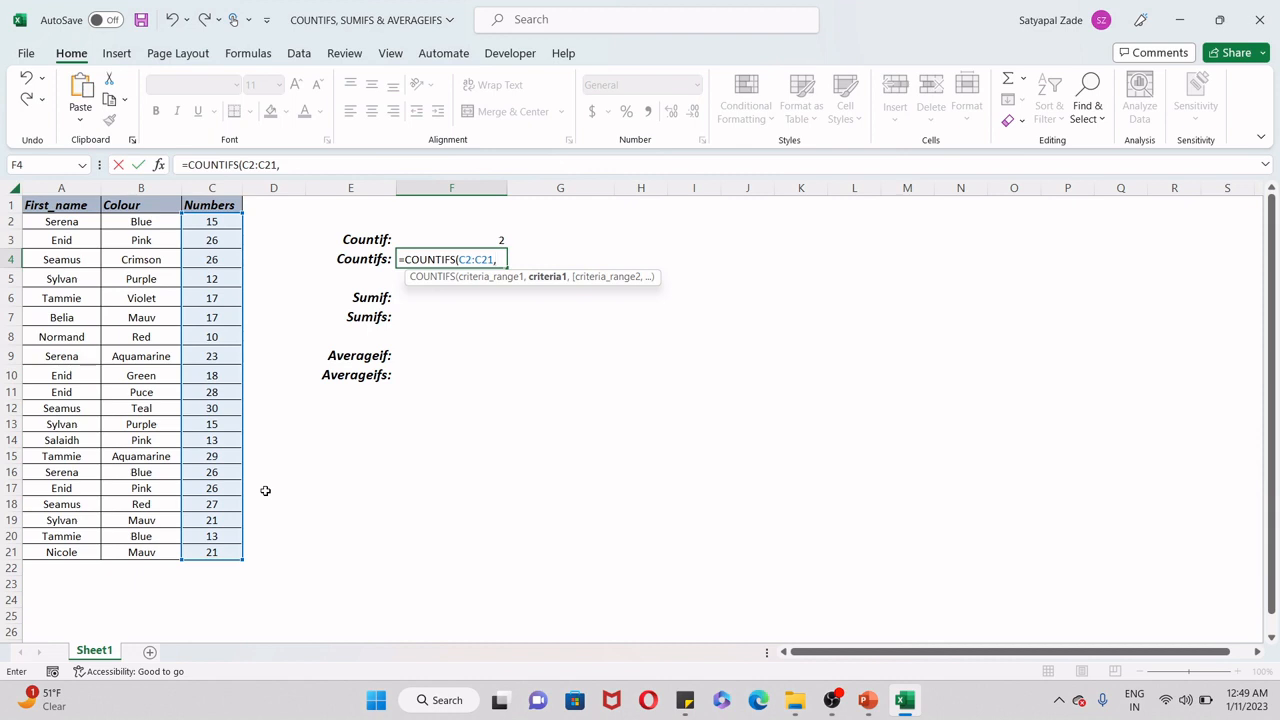
type("\">20\",")
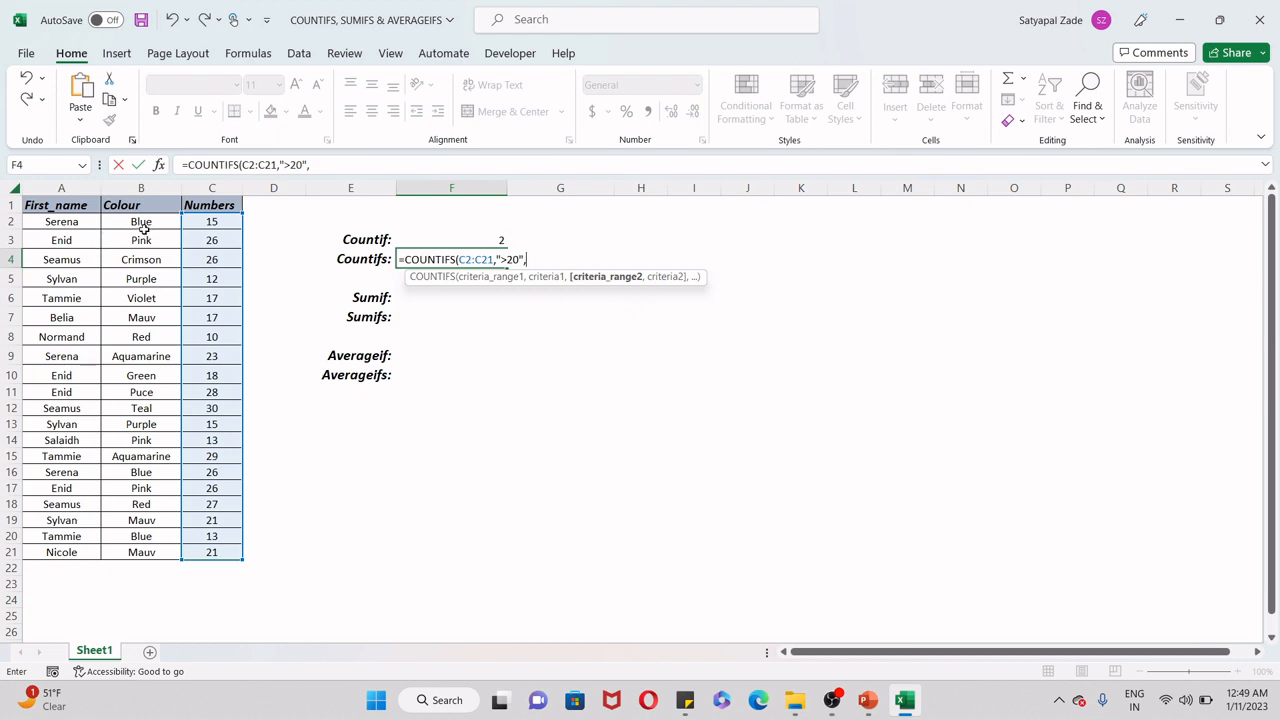
Complete the COUNTIFS formula in F4 with the Colour range B2:B21 and the criterion "Blue".
left_click_drag(142, 228, 145, 545)
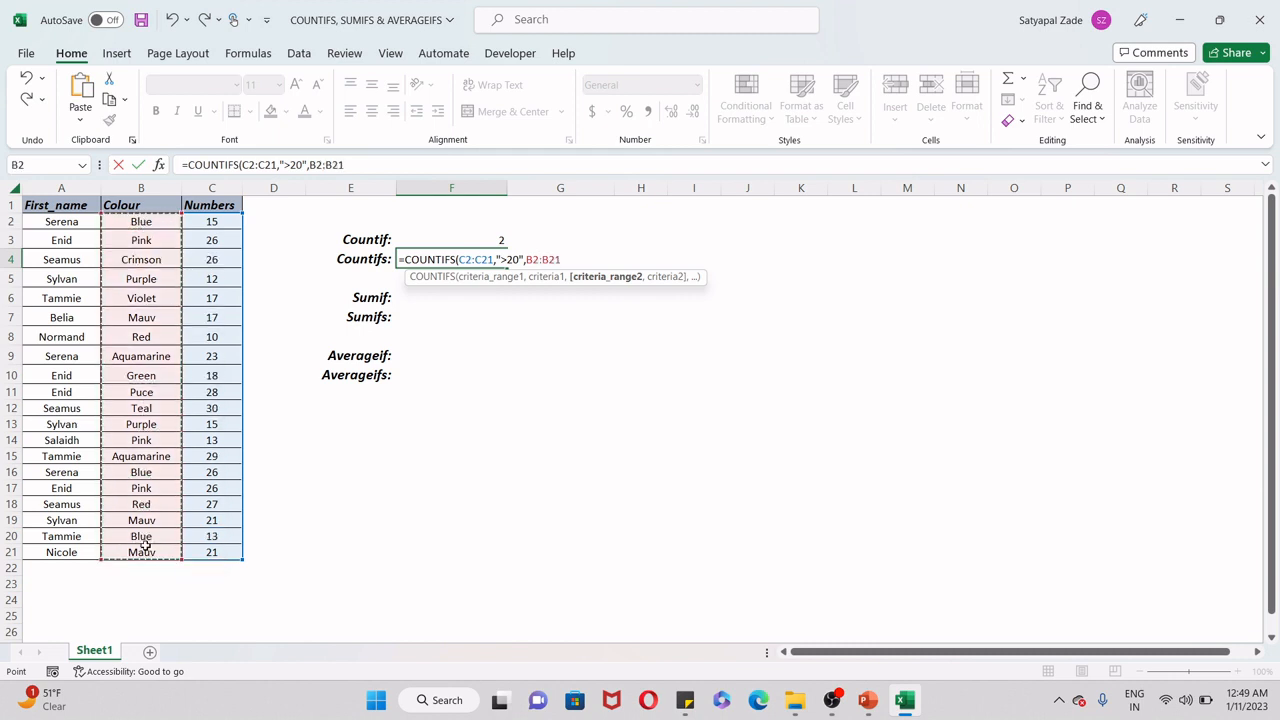
type(",")
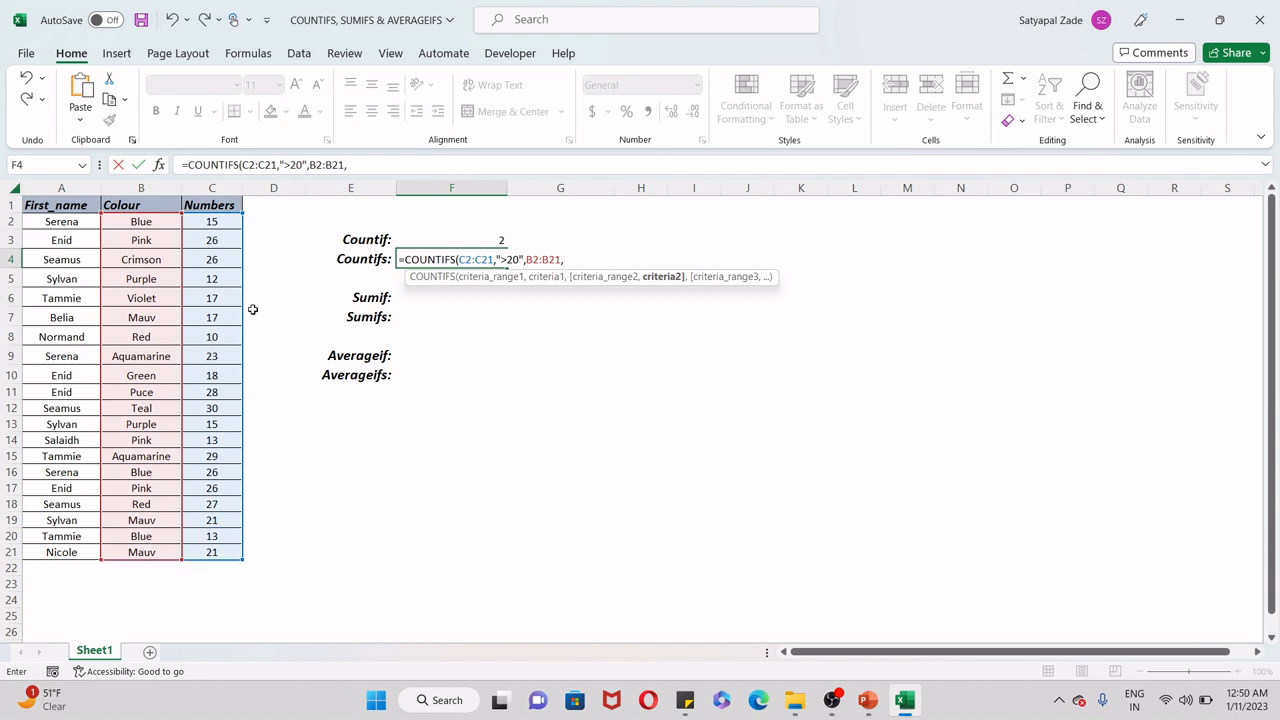
left_click(158, 223)
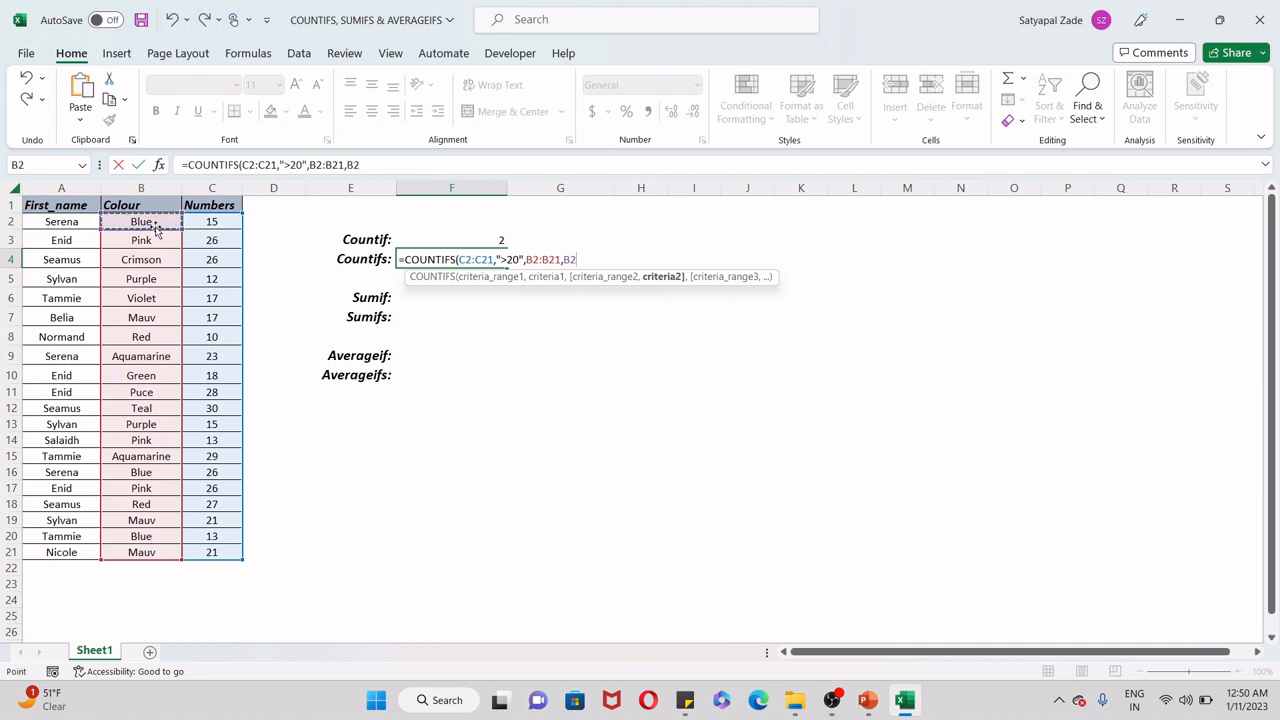
key("BackSpace")
key("BackSpace")
type("\"")
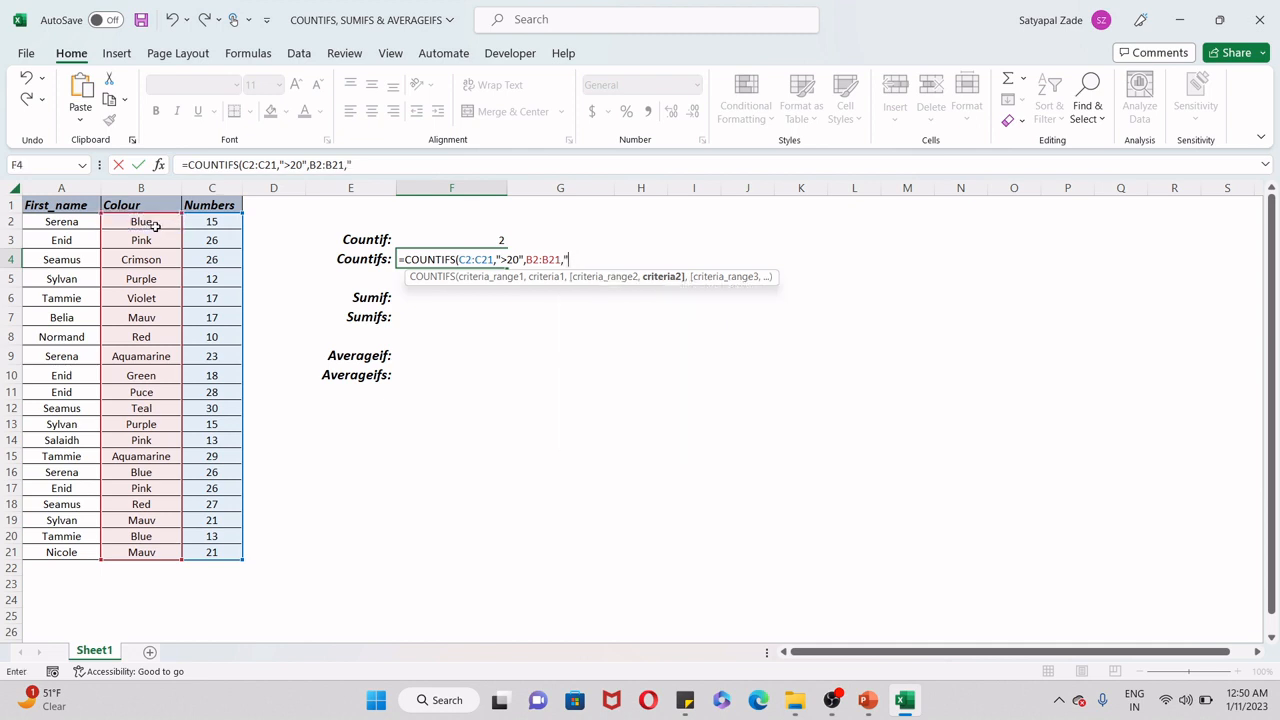
type("B")
key("BackSpace")
type("Blue\")")
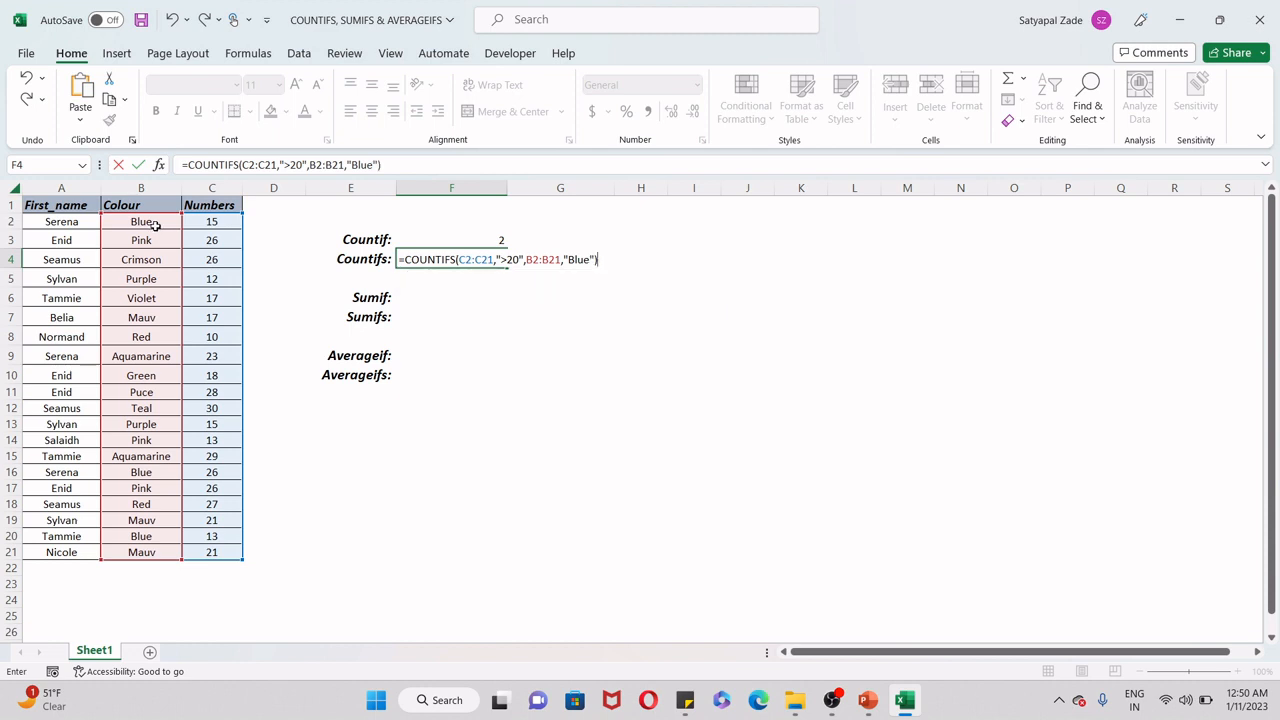
key("Return")
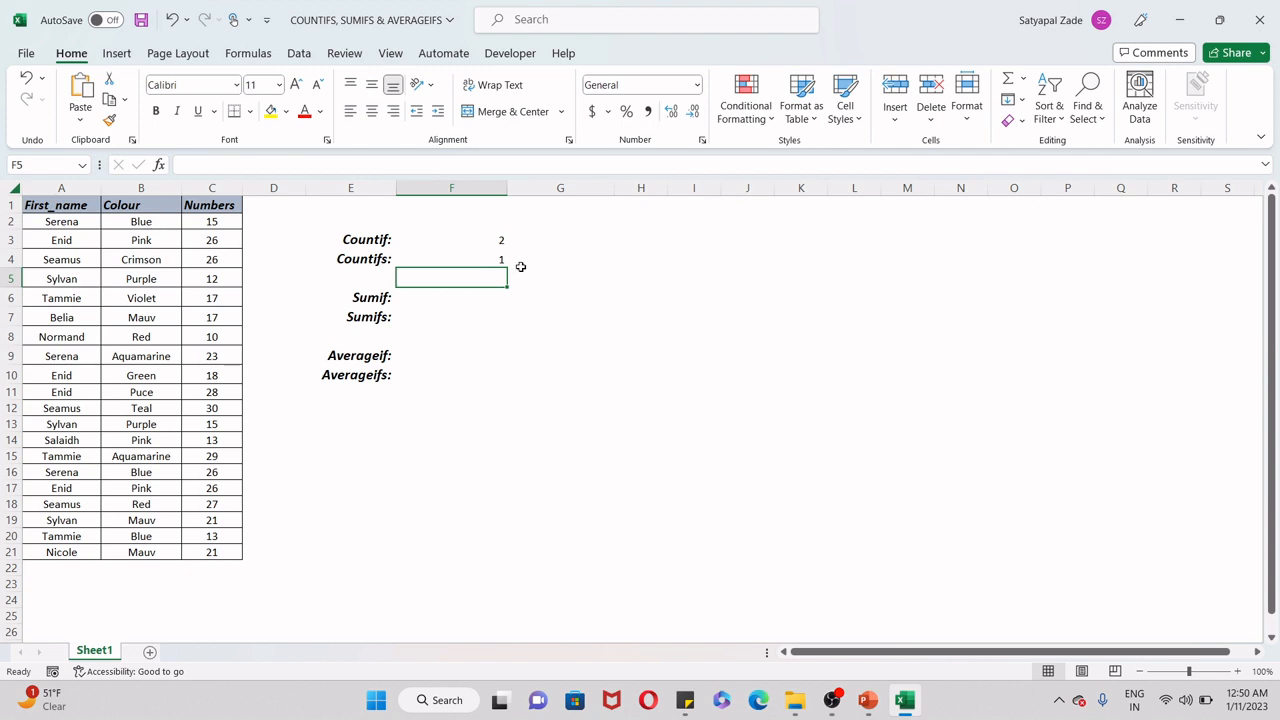
Examine the Blue entries and their numbers in rows 2, 16 and 20 against the COUNTIFS criteria in F4.
left_click(469, 254)
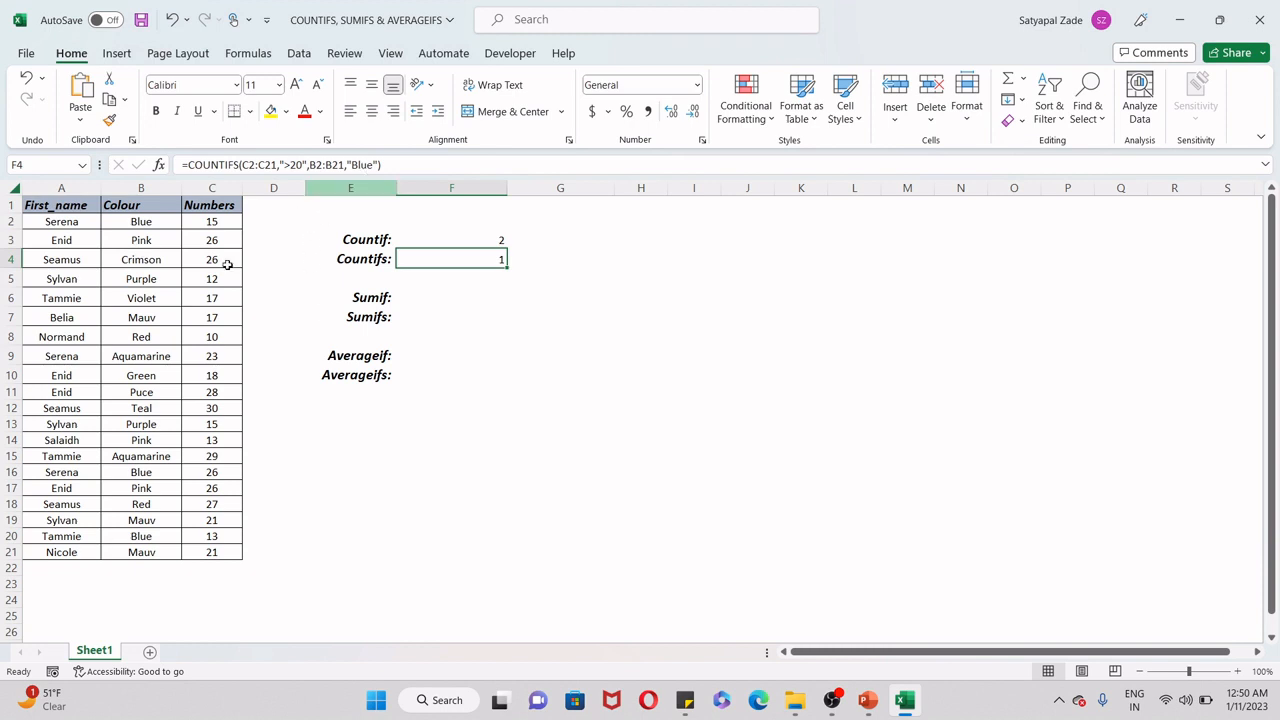
left_click(165, 224)
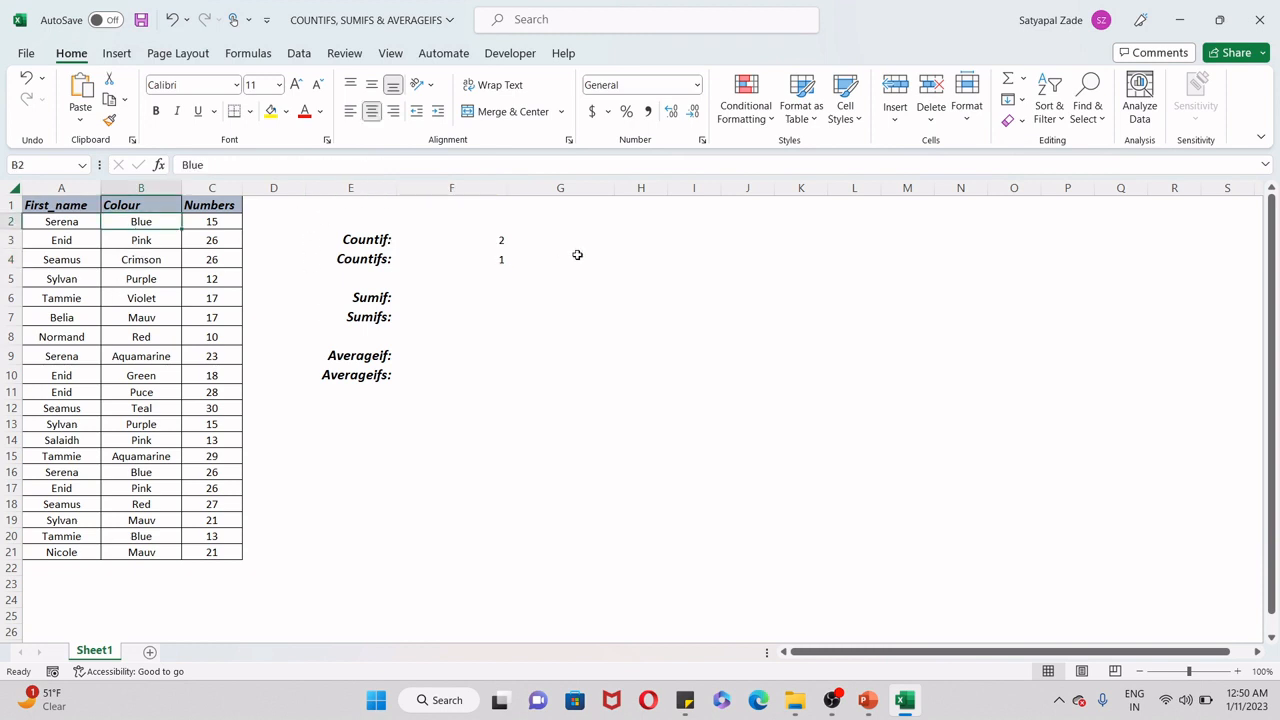
left_click(497, 261)
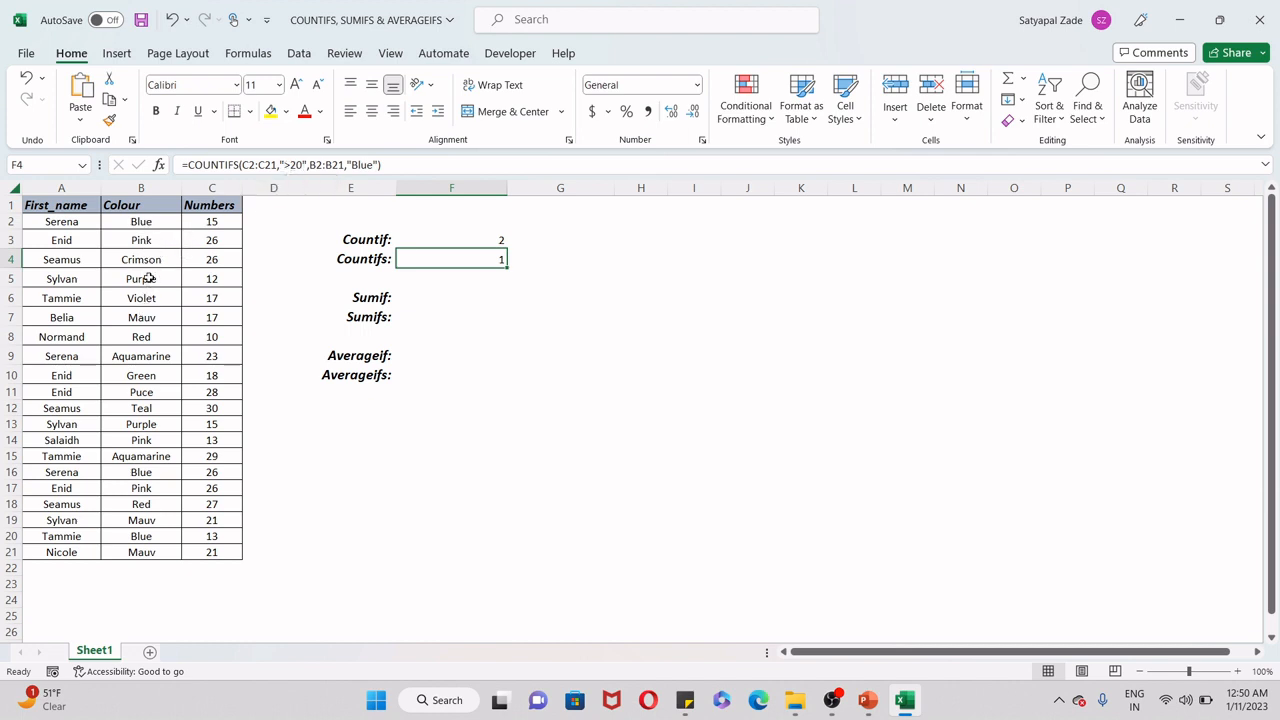
left_click(176, 225)
left_click(211, 226)
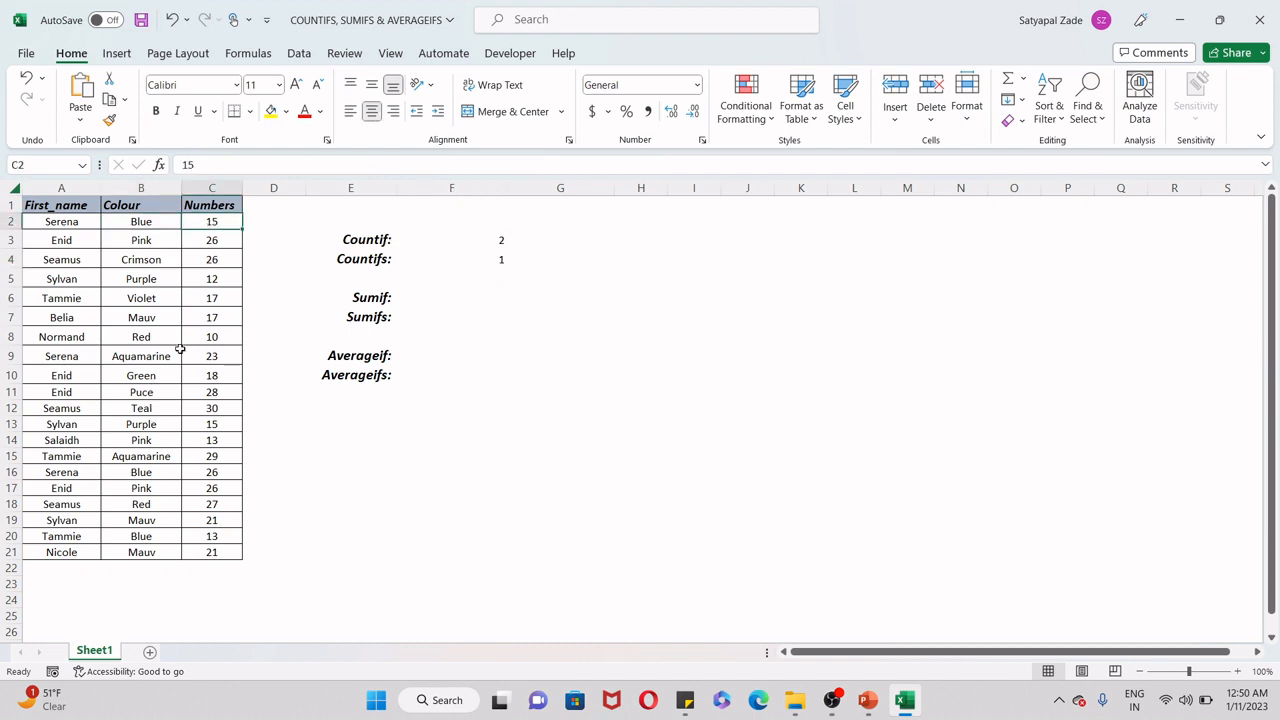
left_click(149, 472)
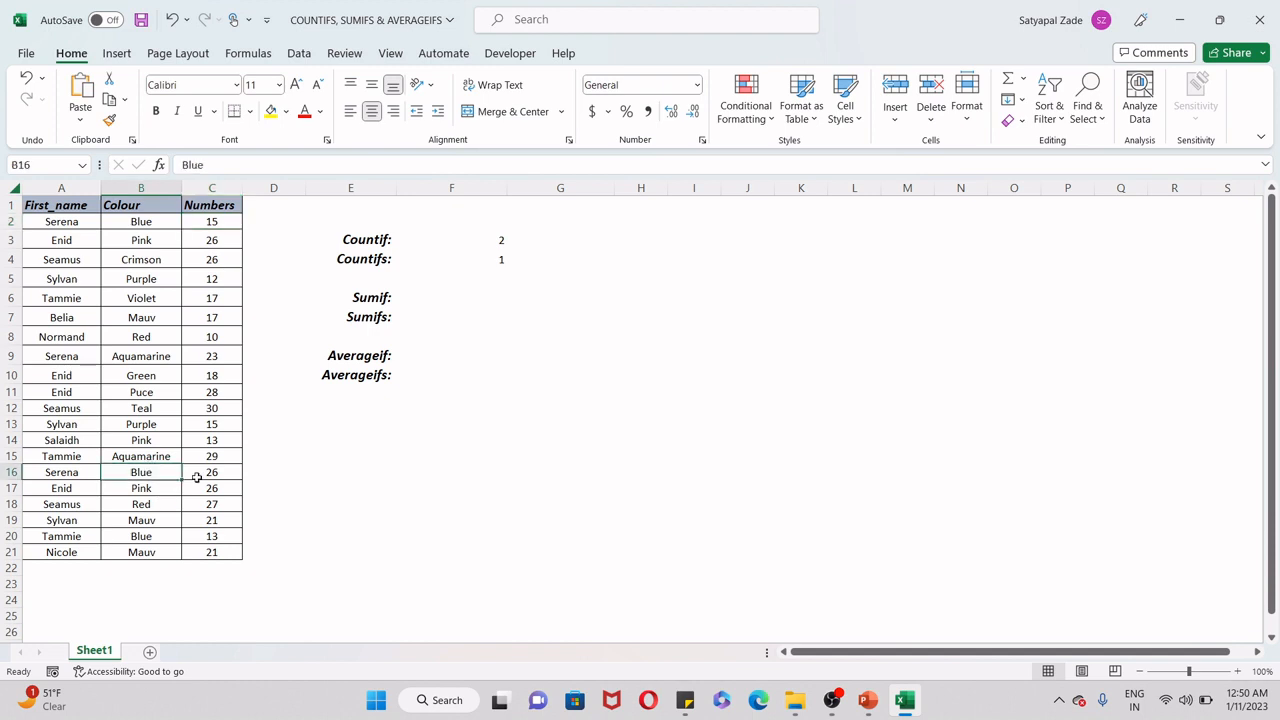
left_click(208, 474)
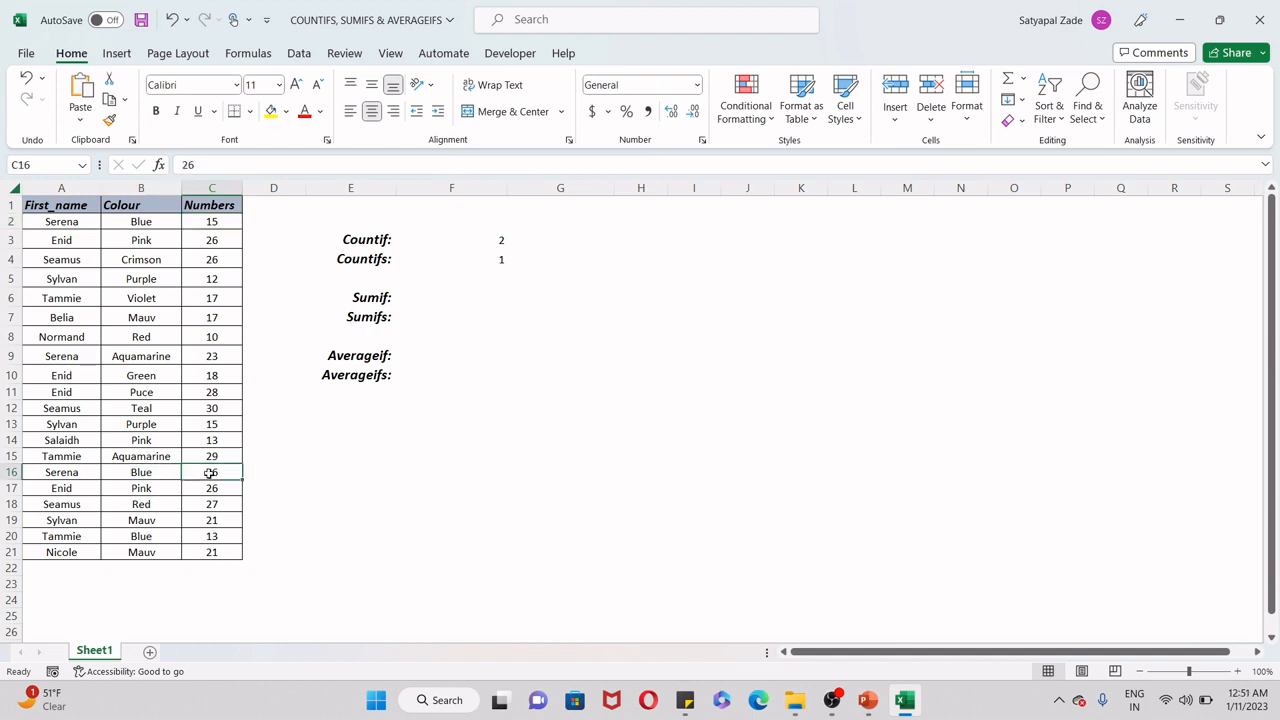
left_click_drag(157, 536, 200, 536)
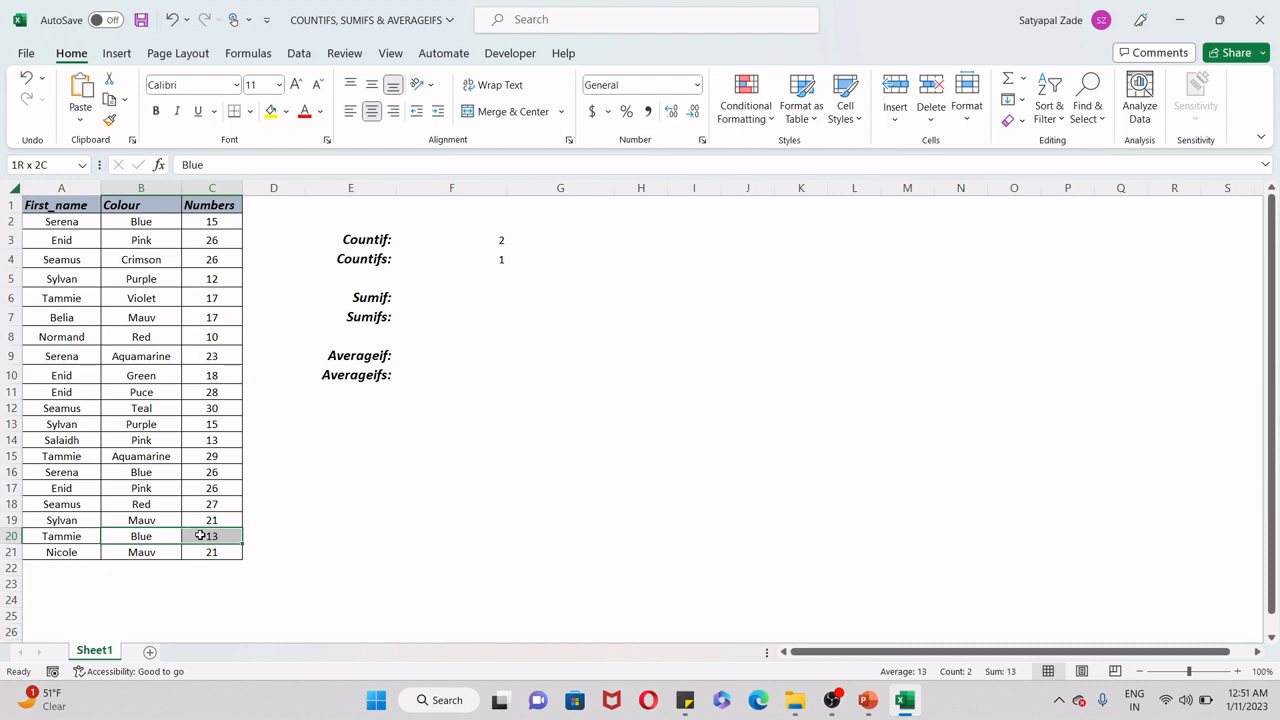
left_click(201, 536)
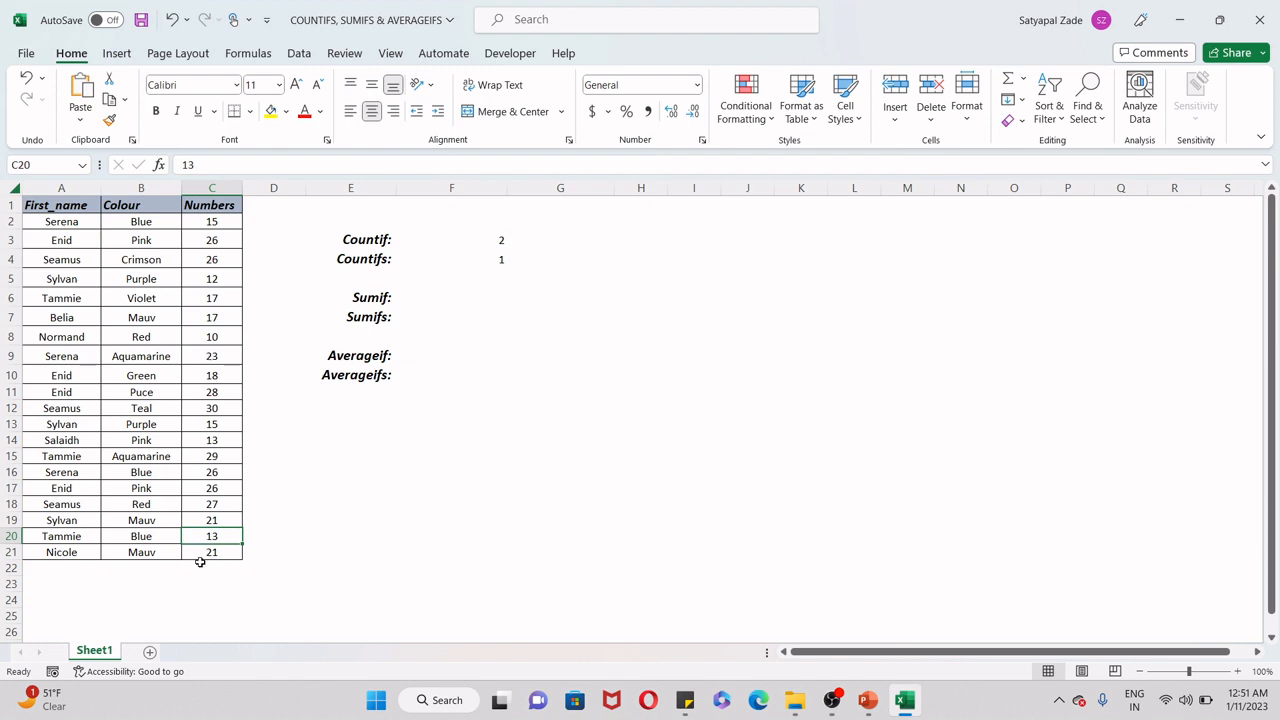
left_click_drag(157, 472, 215, 473)
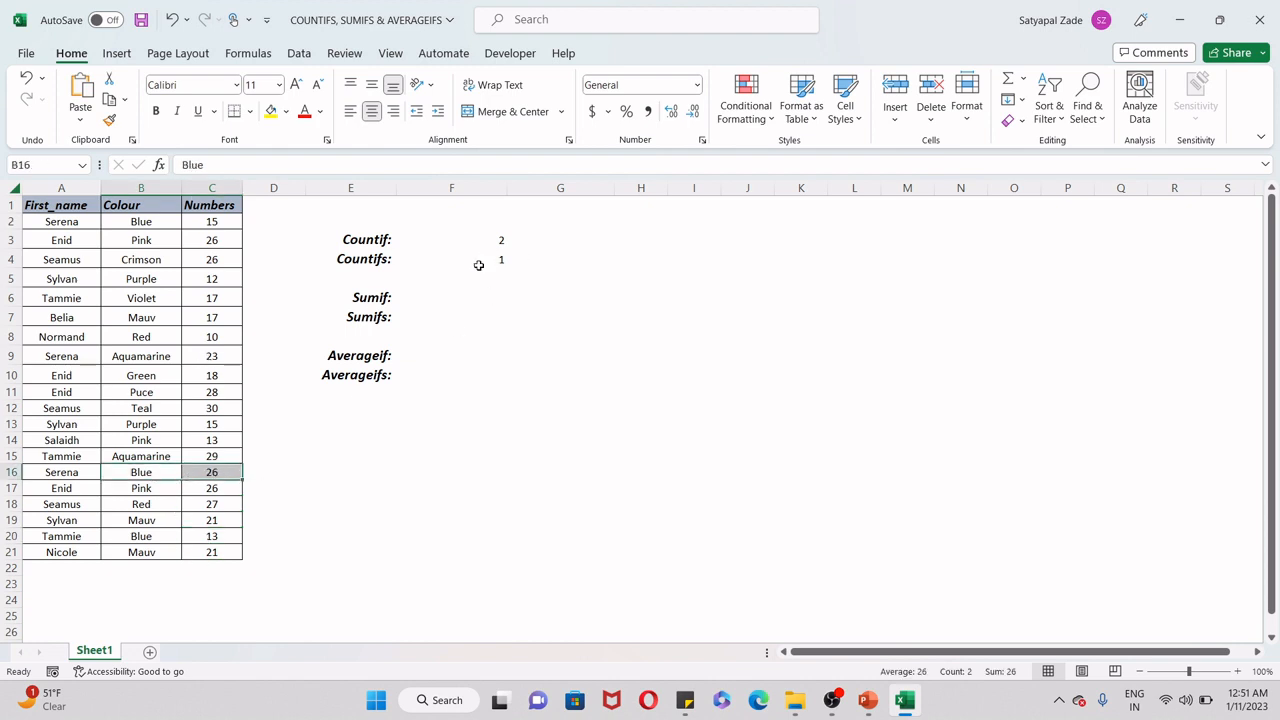
left_click(479, 266)
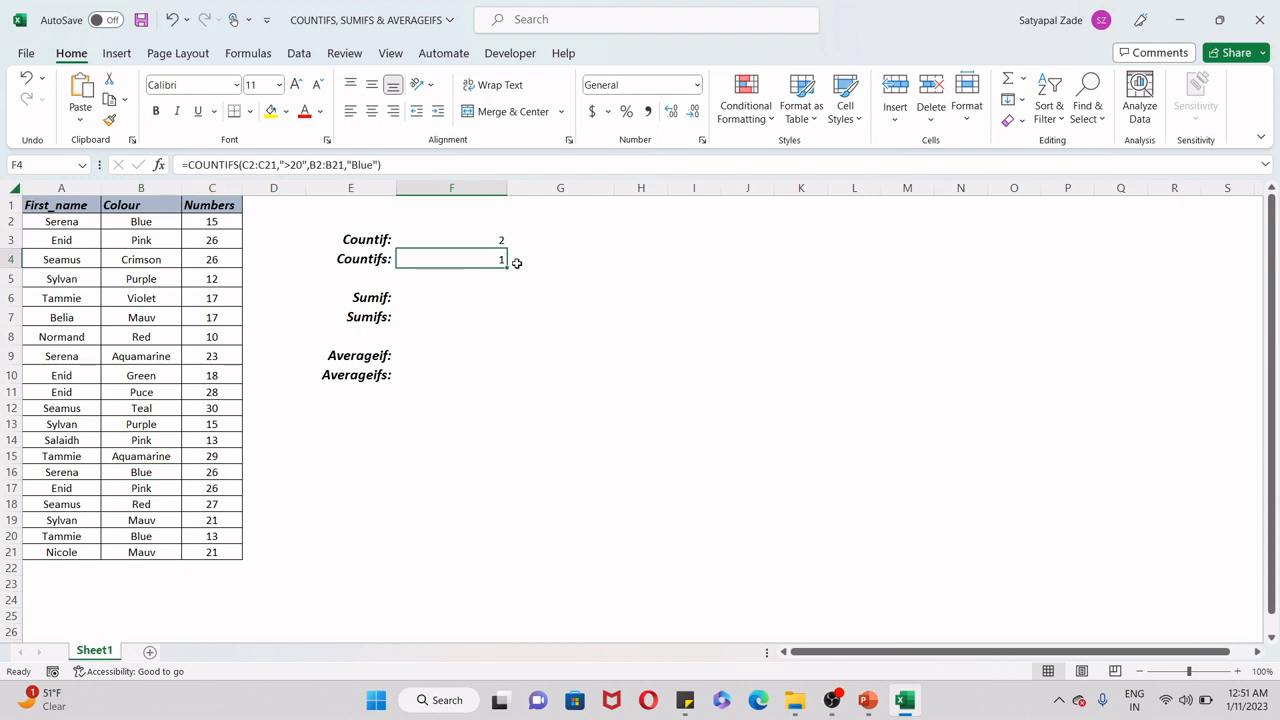
Enter a SUMIF formula in cell F6 that adds the Numbers range C2:C21 with the criterion ">28".
left_click(466, 295)
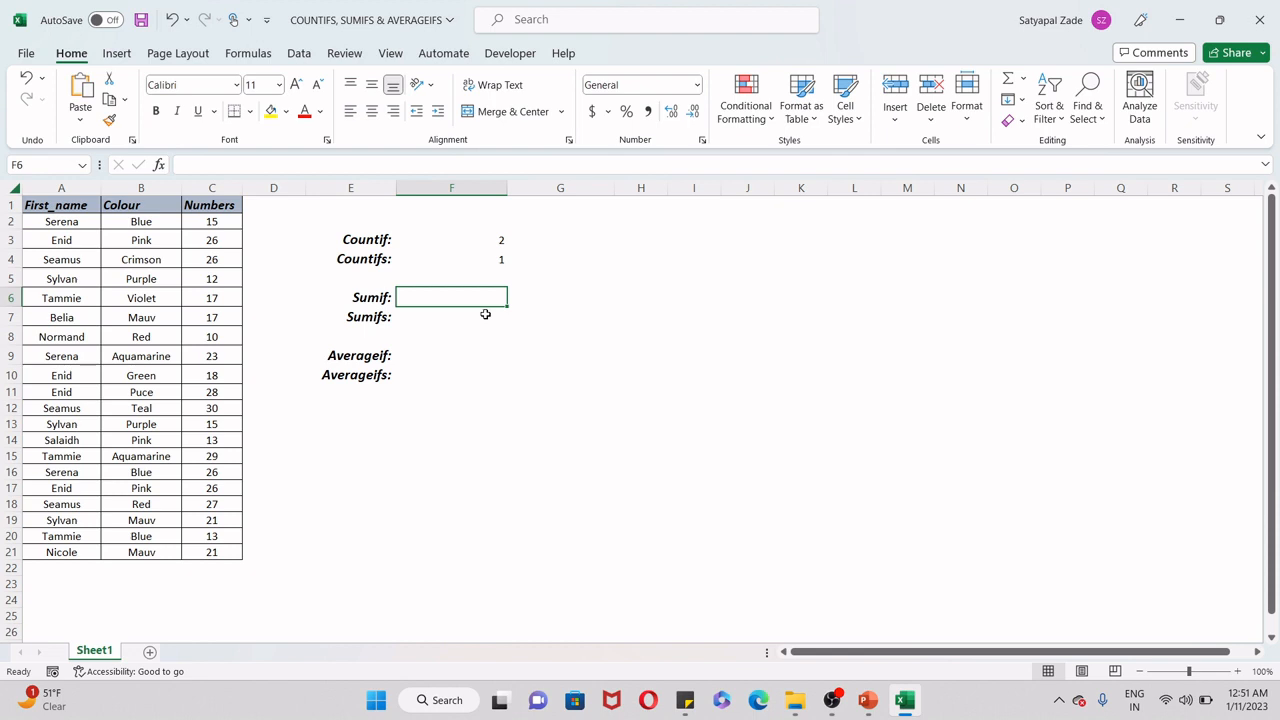
type("=")
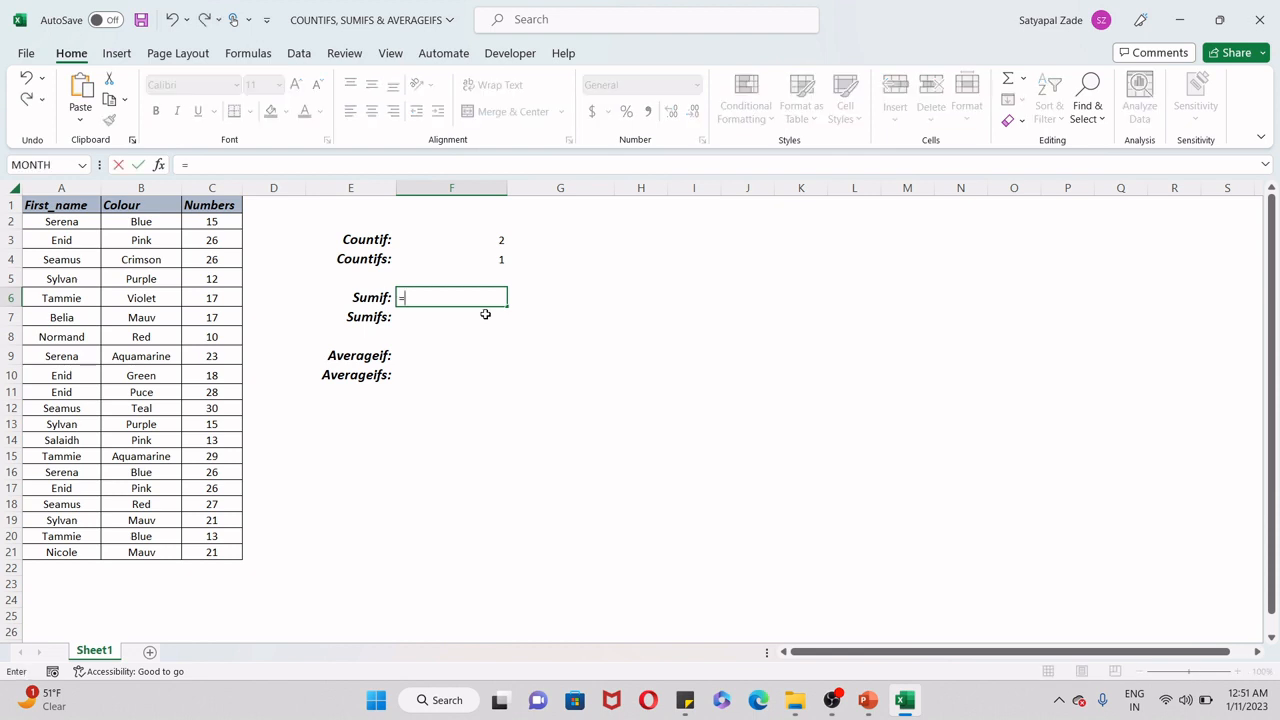
type("sumif")
key("Tab")
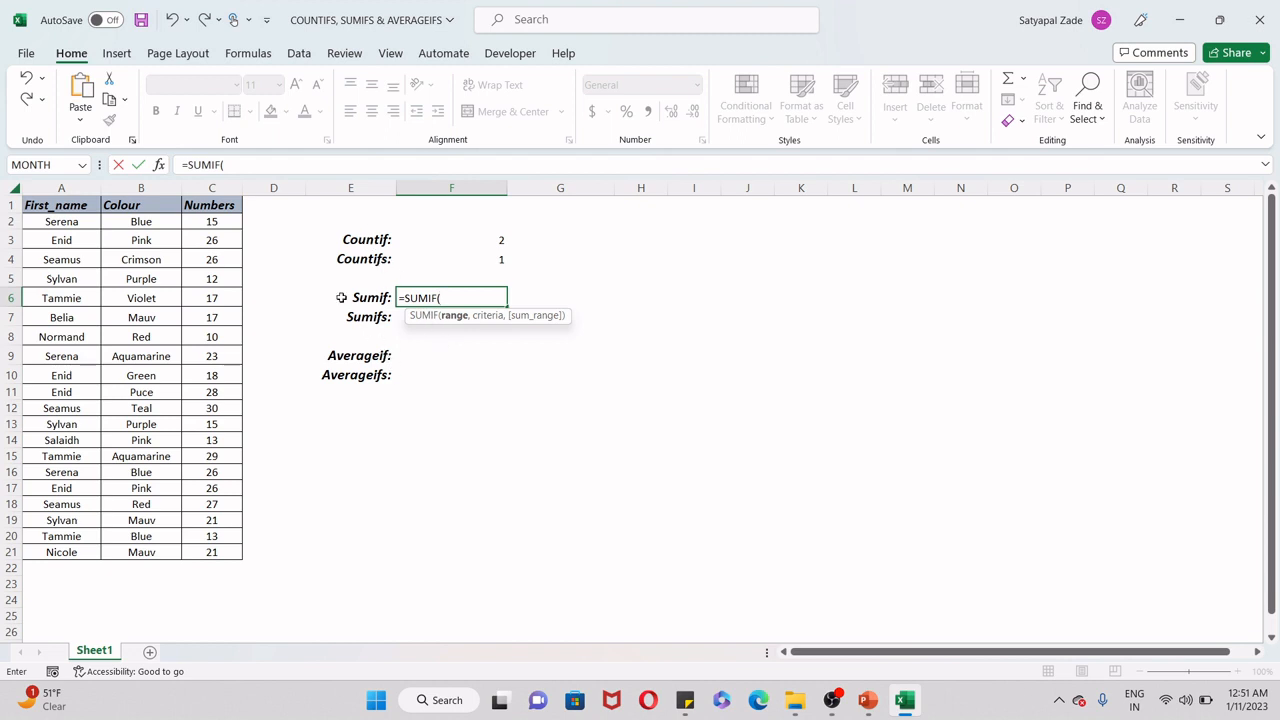
left_click_drag(216, 224, 216, 552)
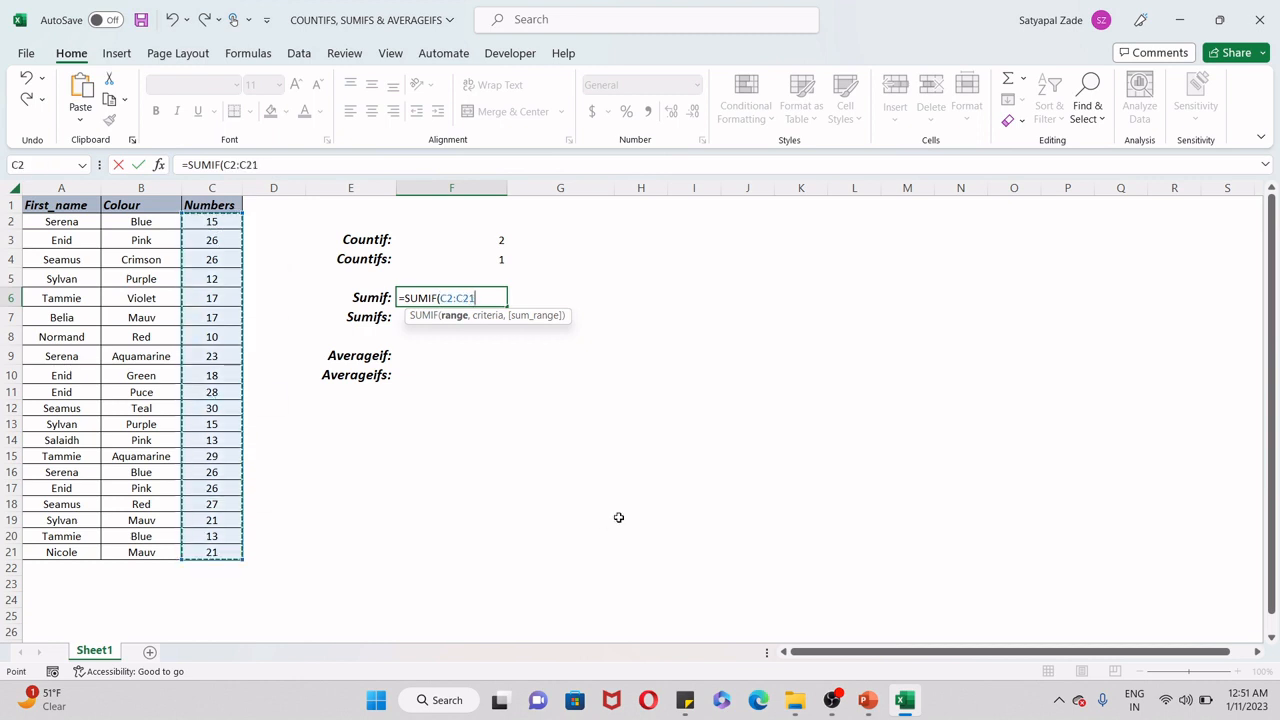
type(",")
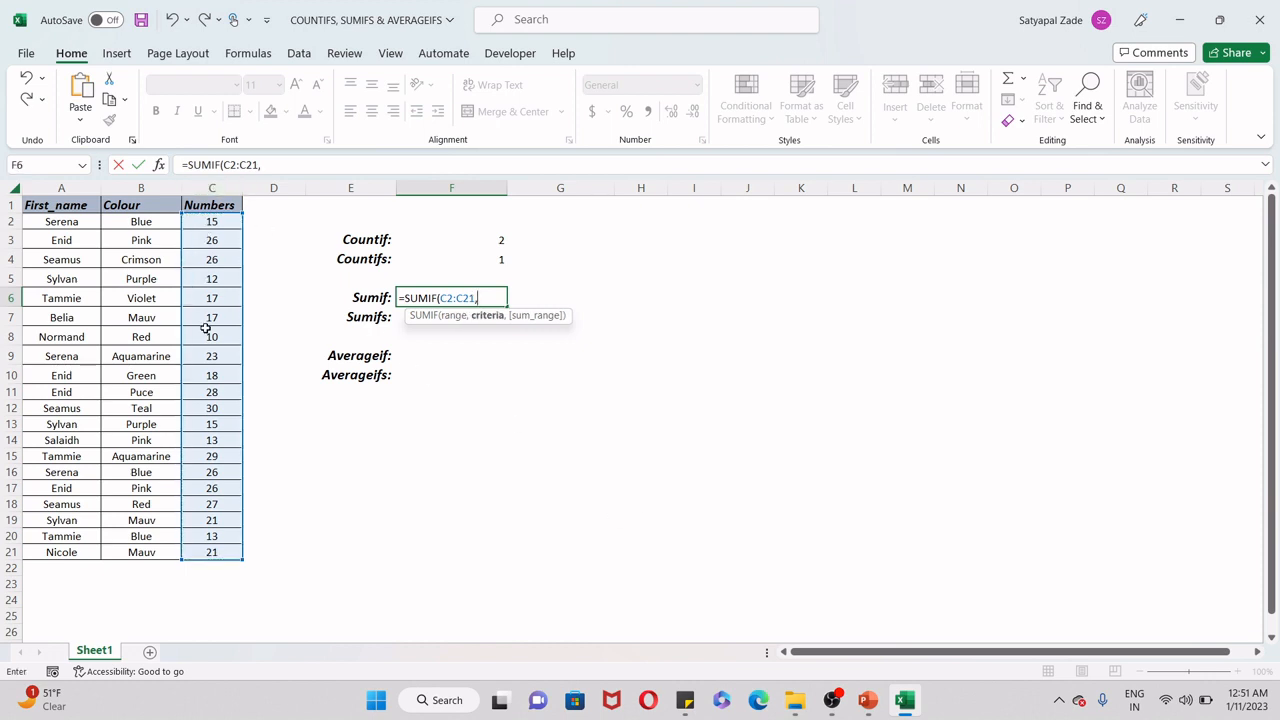
type("\">28\")")
key("Return")
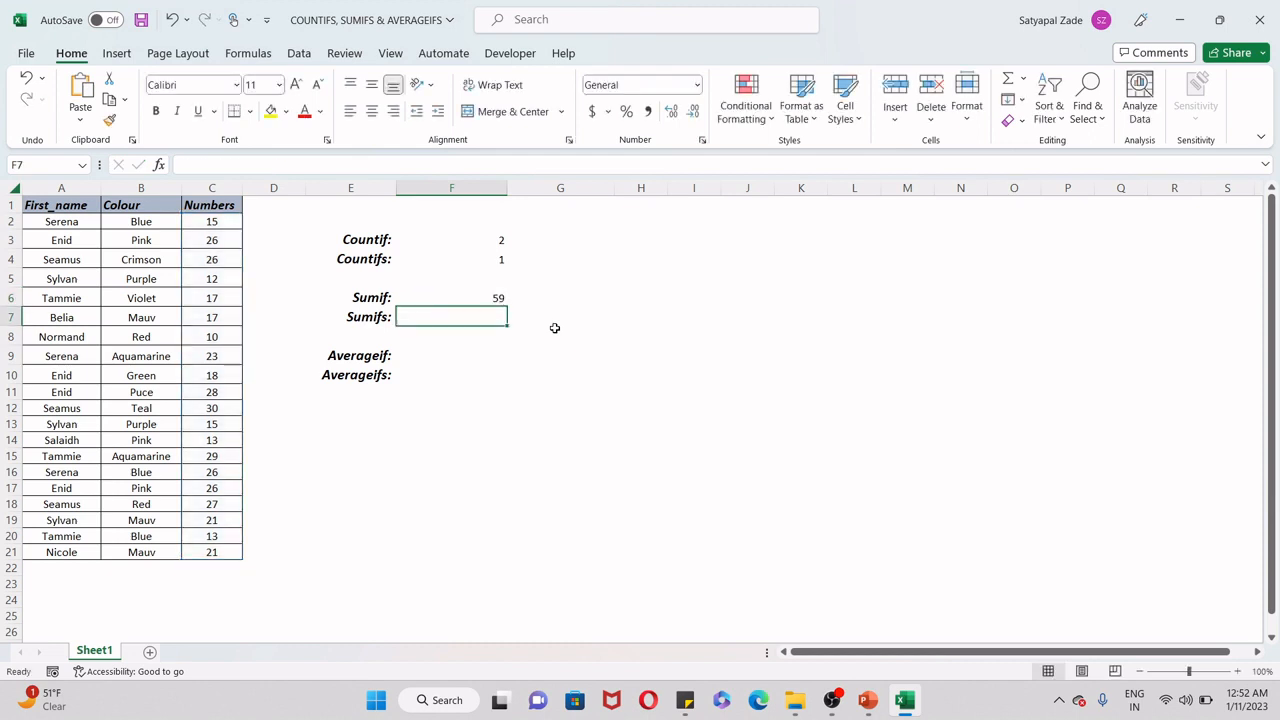
Check the numbers in C12, C15 and C18 against the criterion of the SUMIF formula in F6.
left_click(497, 298)
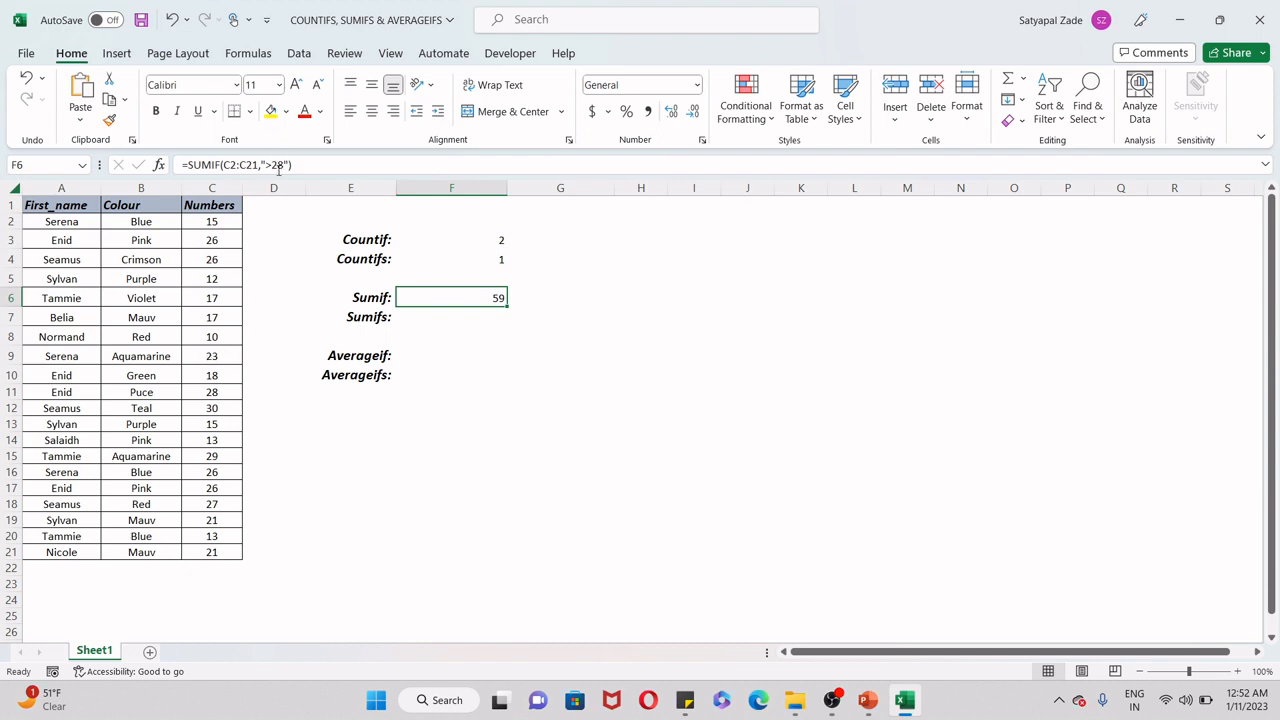
left_click(218, 408)
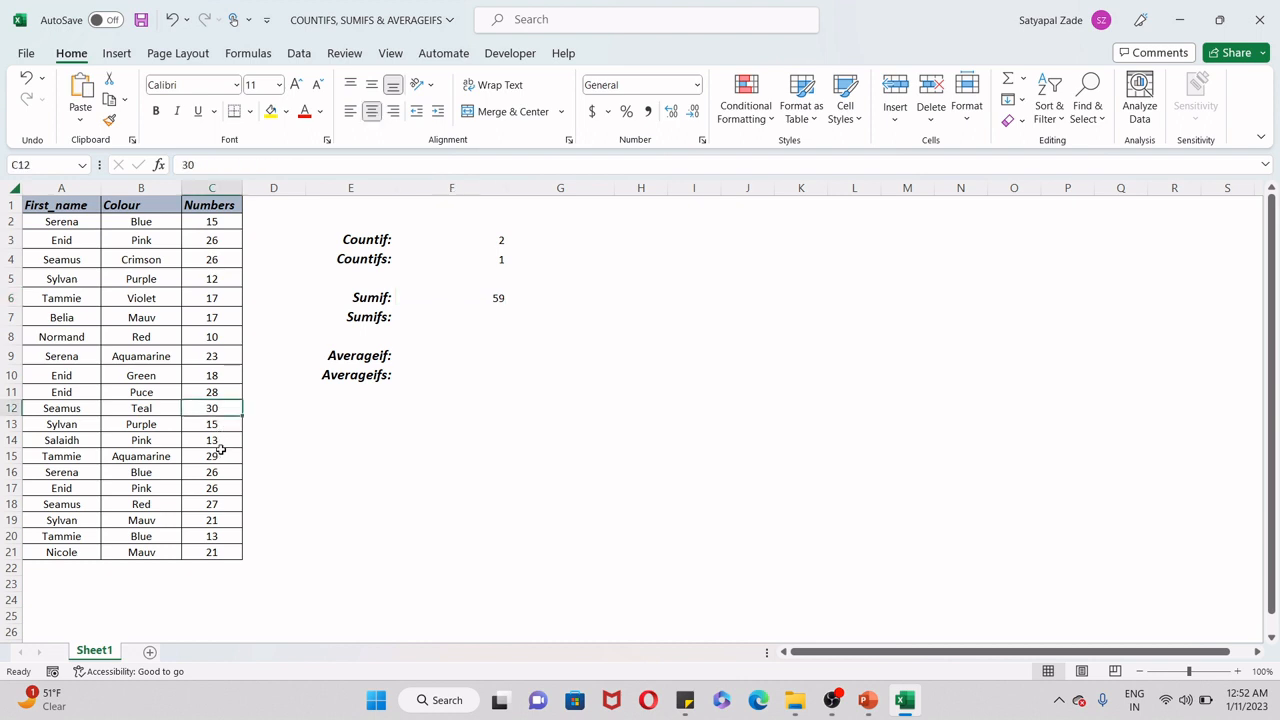
left_click(220, 452)
left_click(218, 505)
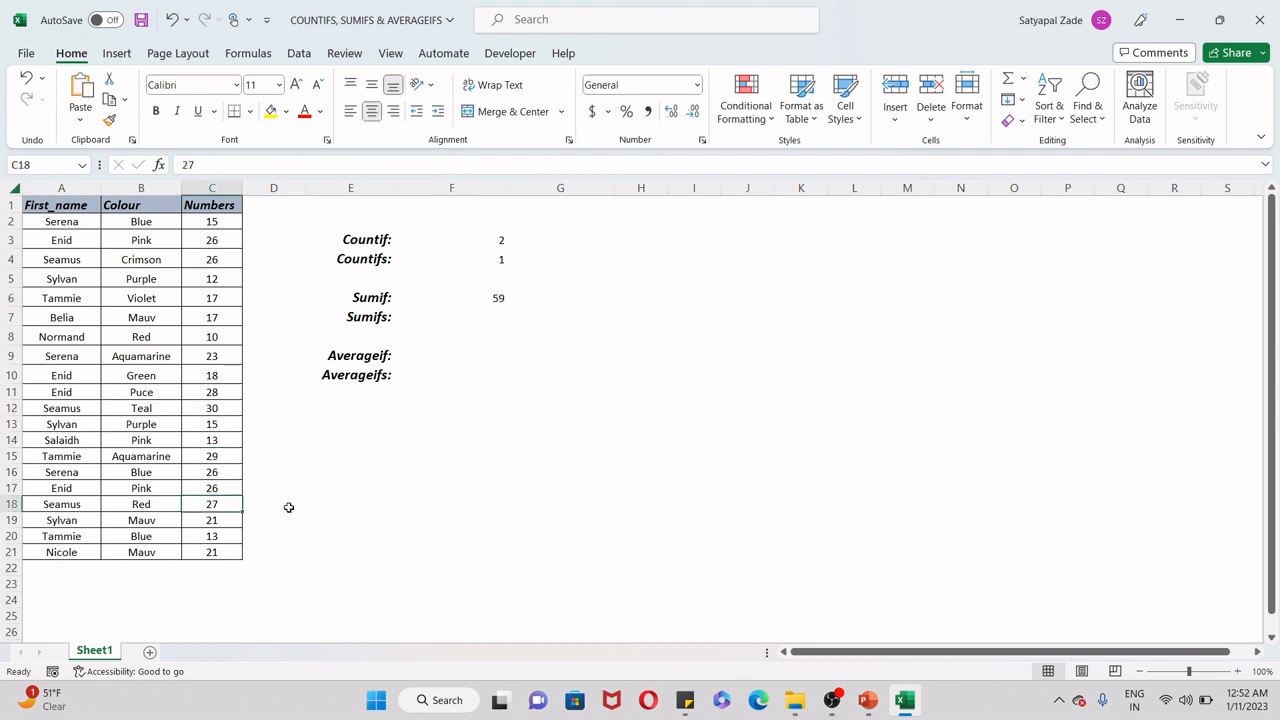
left_click(226, 457)
left_click(223, 409)
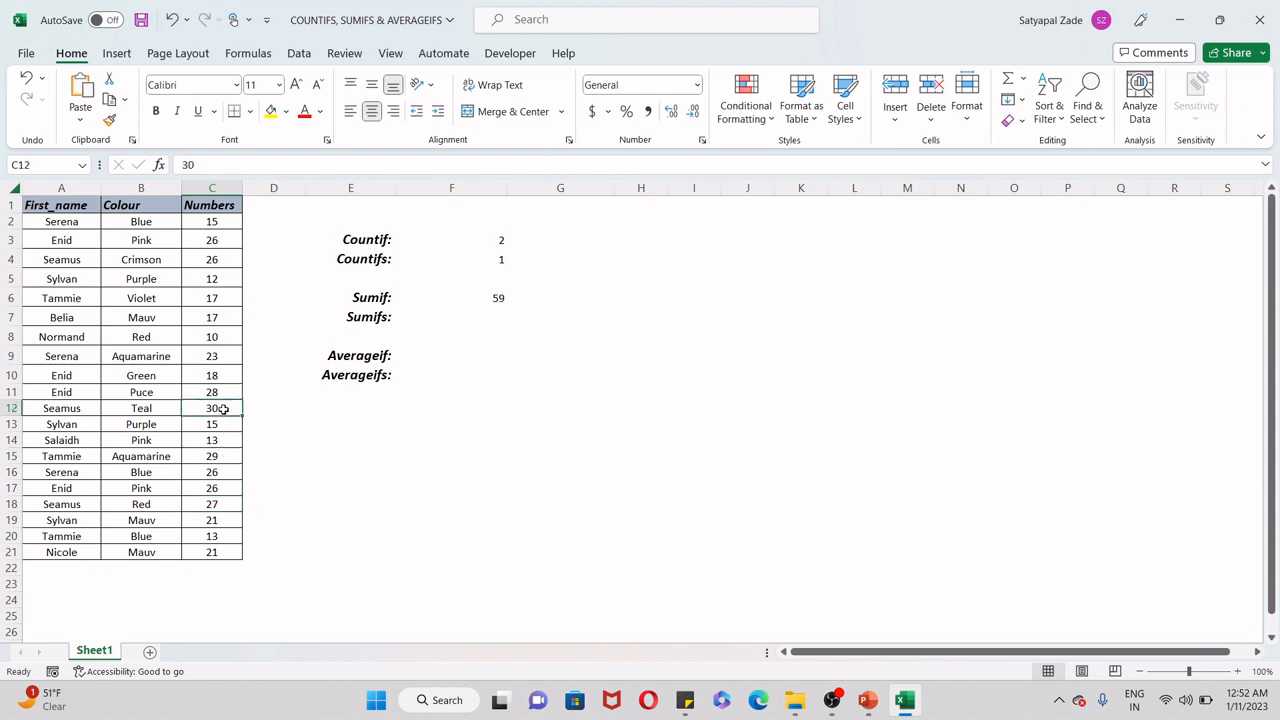
left_click(468, 293)
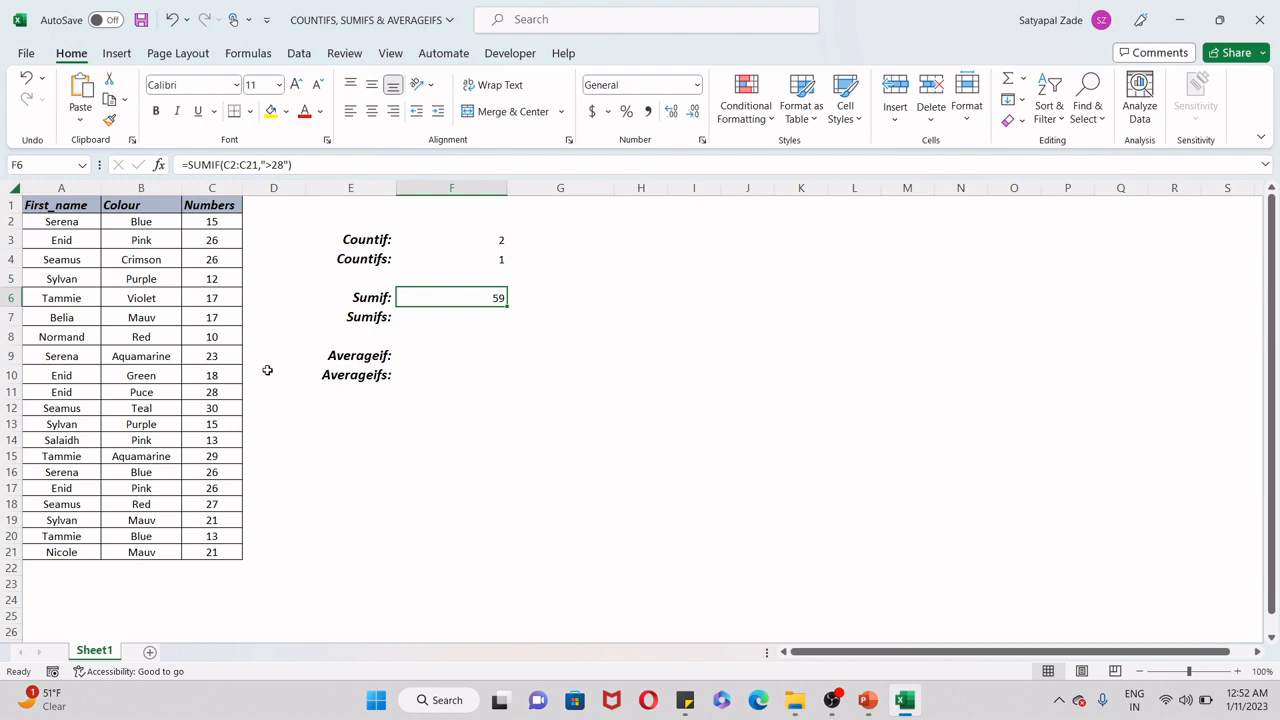
Start a SUMIFS formula in cell F7 with sum range C2:C21, first criteria range A2:A21 and cell A2 as its criterion.
left_click(468, 318)
type("=")
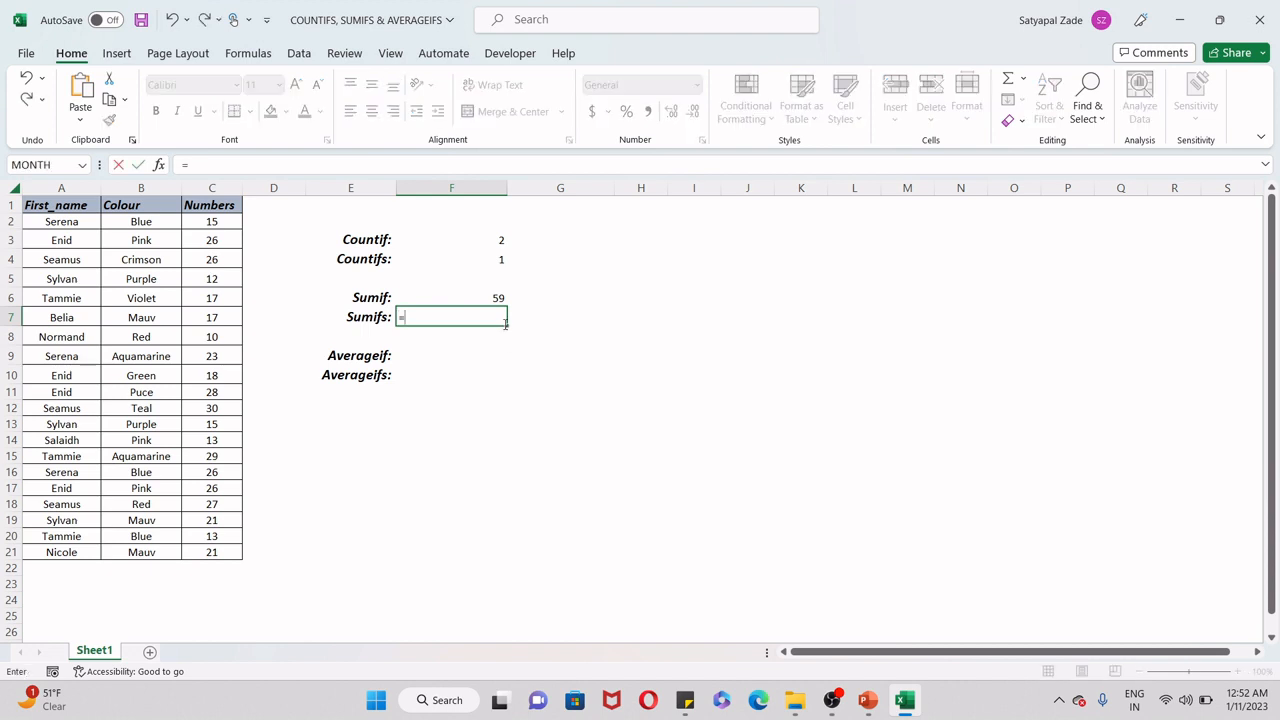
type("sumifs")
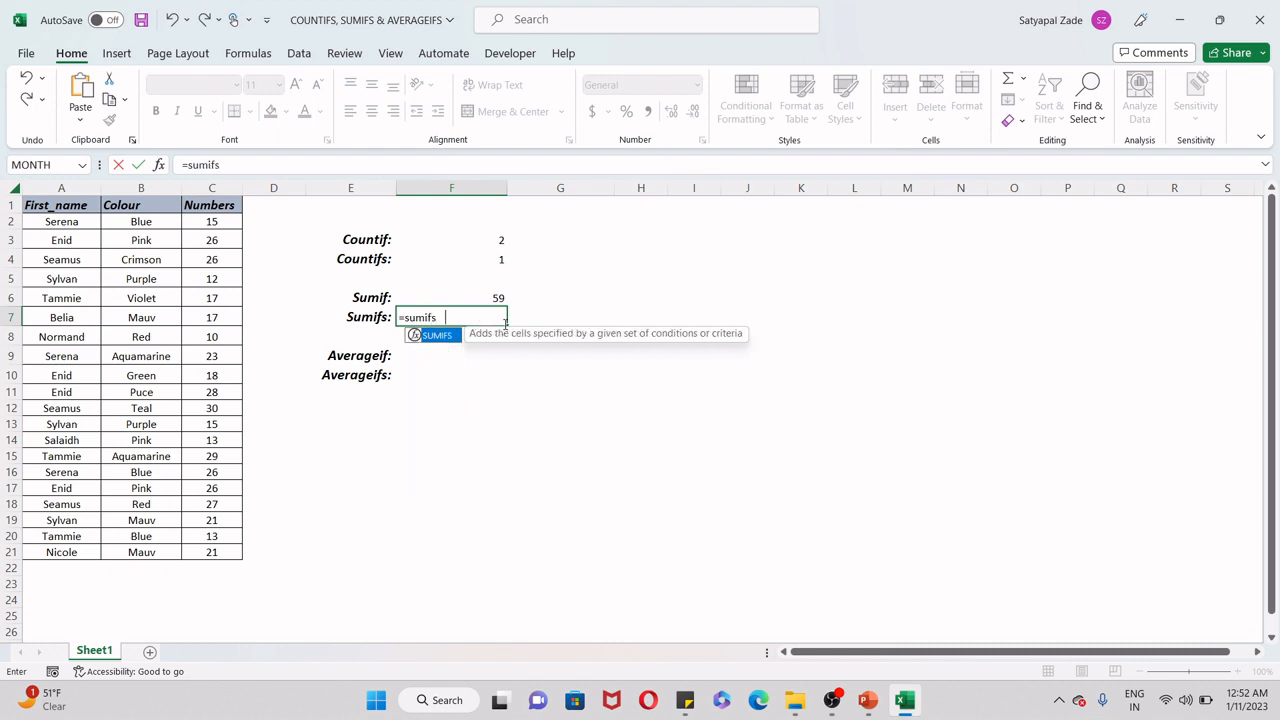
key("Tab")
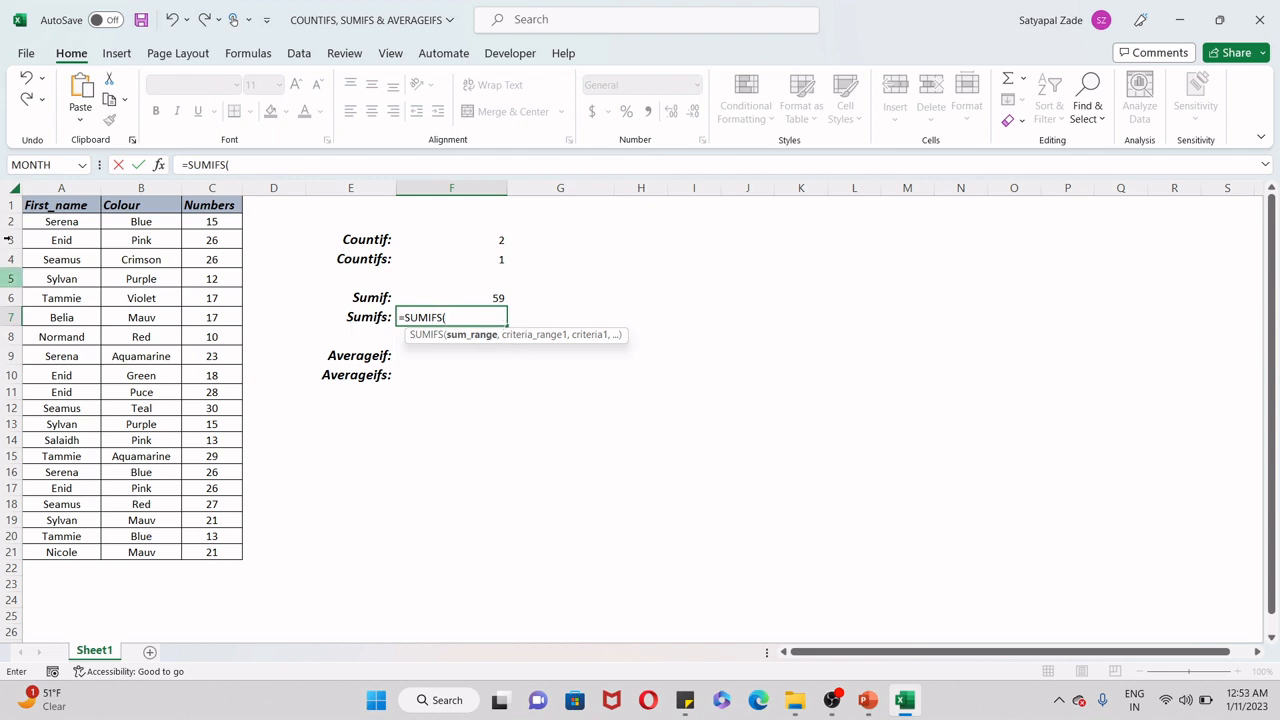
left_click_drag(212, 222, 213, 552)
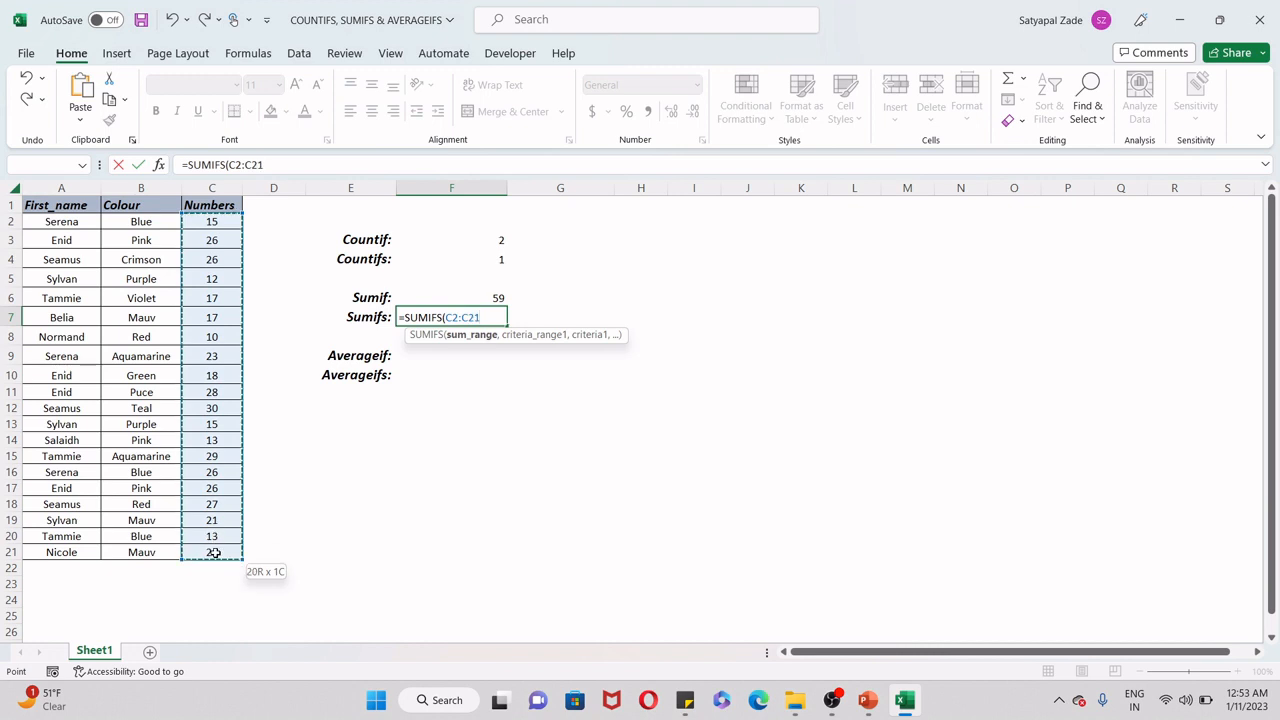
type(",")
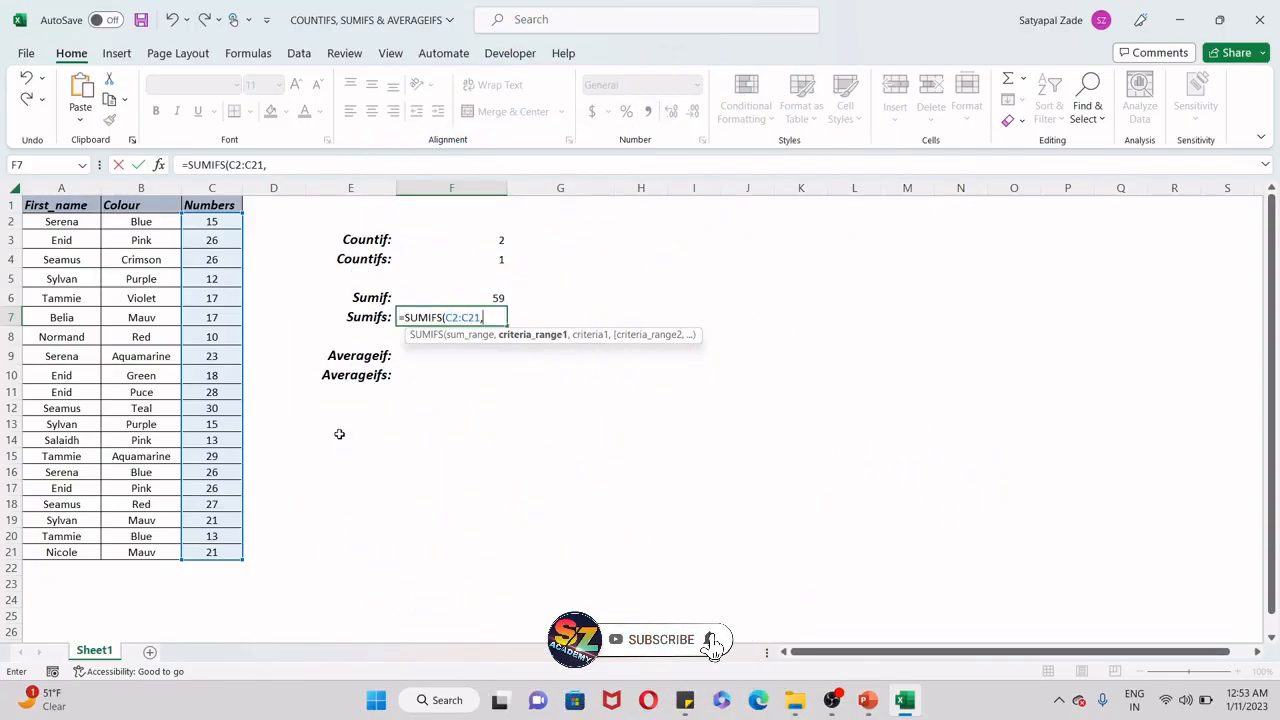
left_click_drag(79, 224, 68, 556)
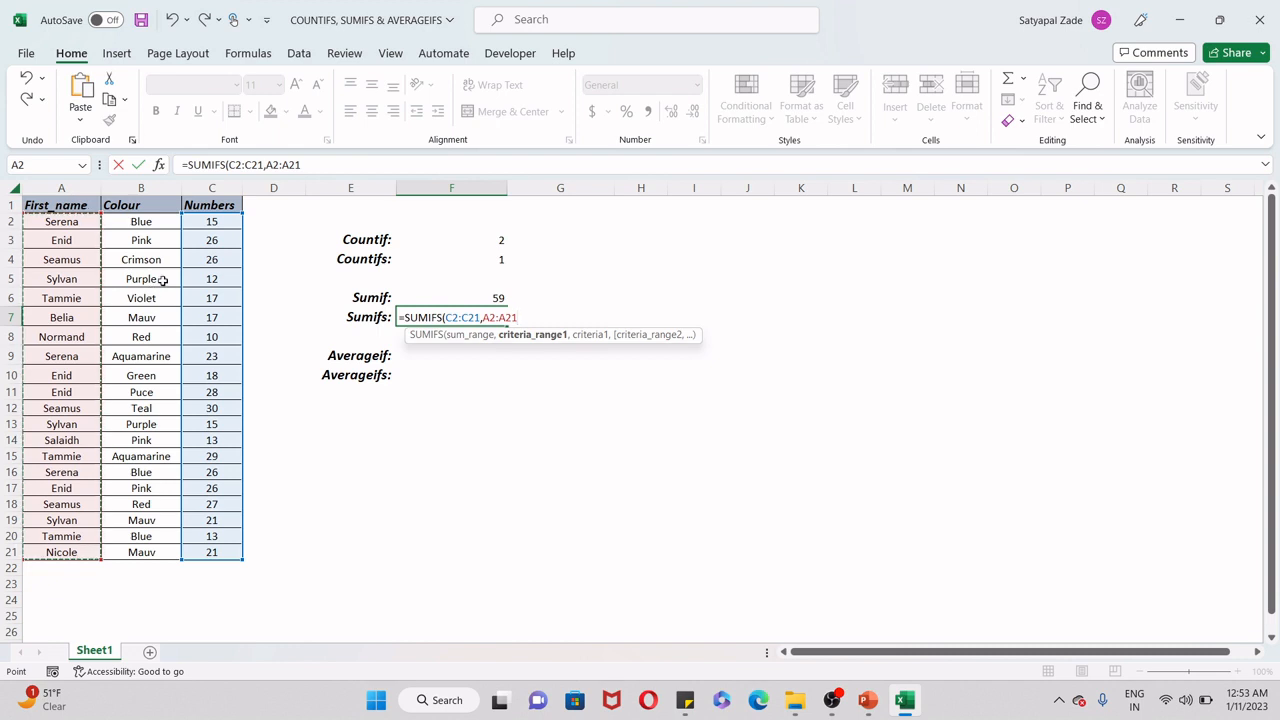
type(",")
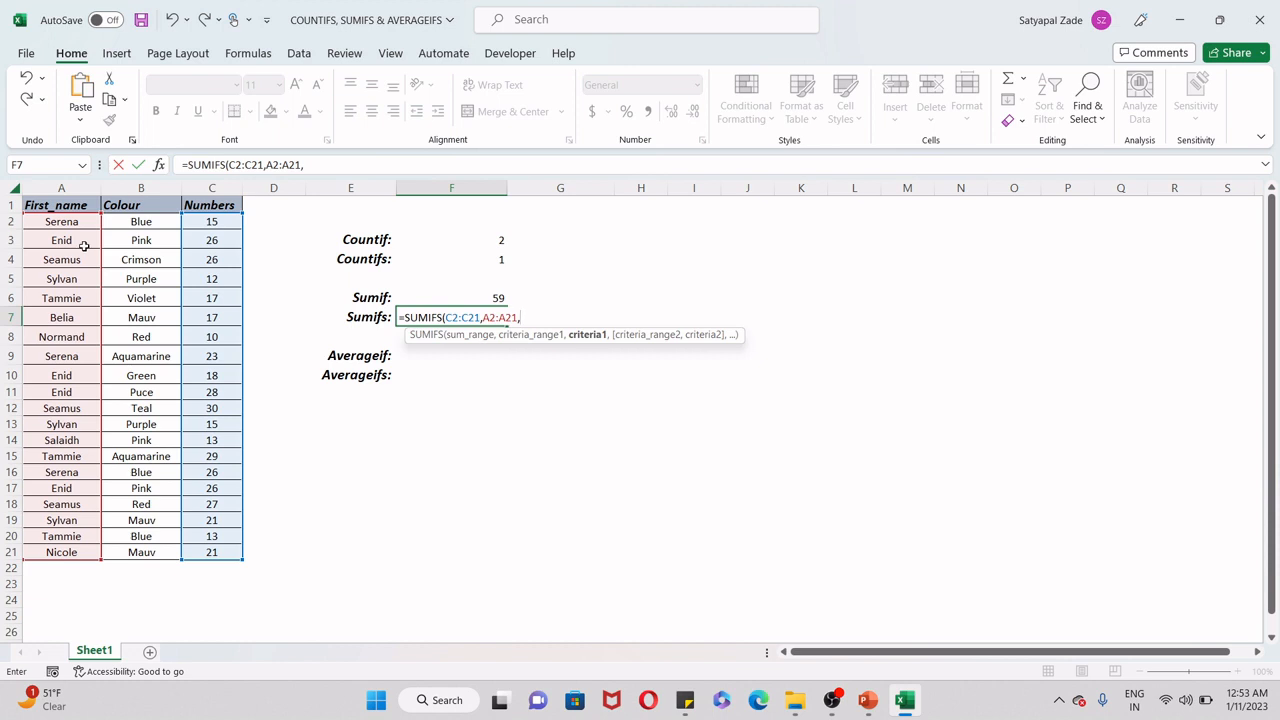
left_click(67, 221)
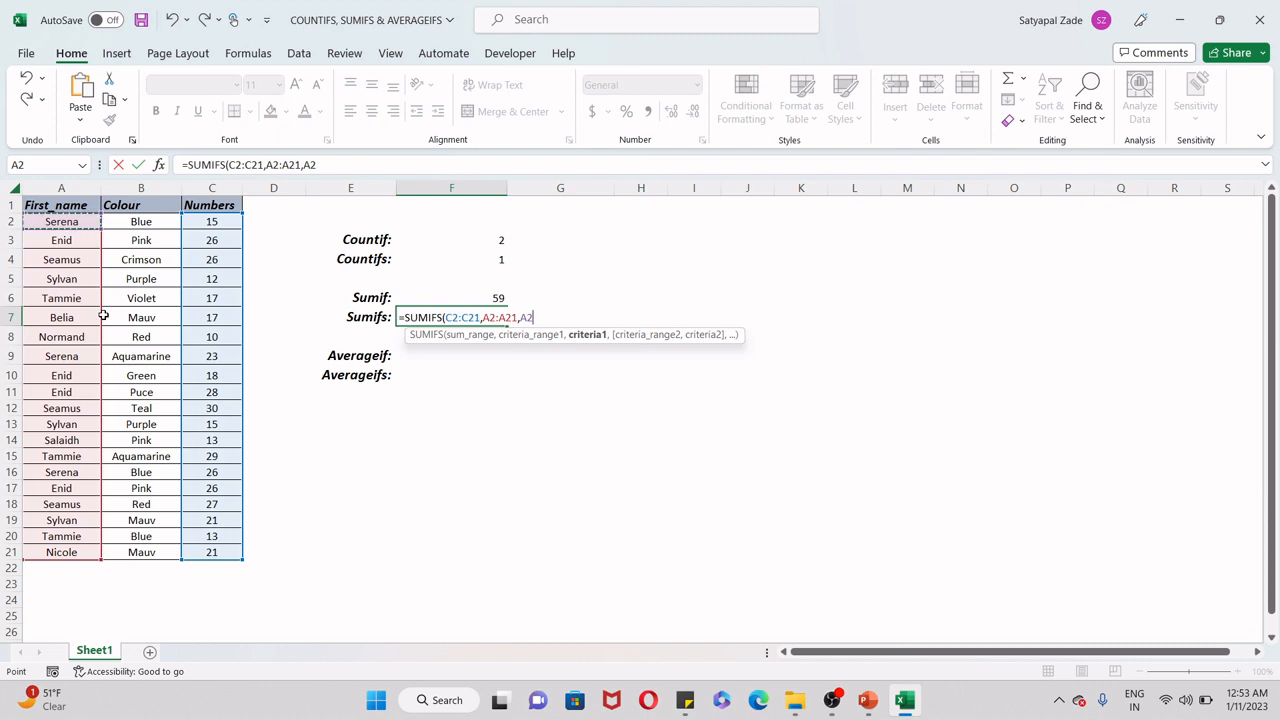
type(",")
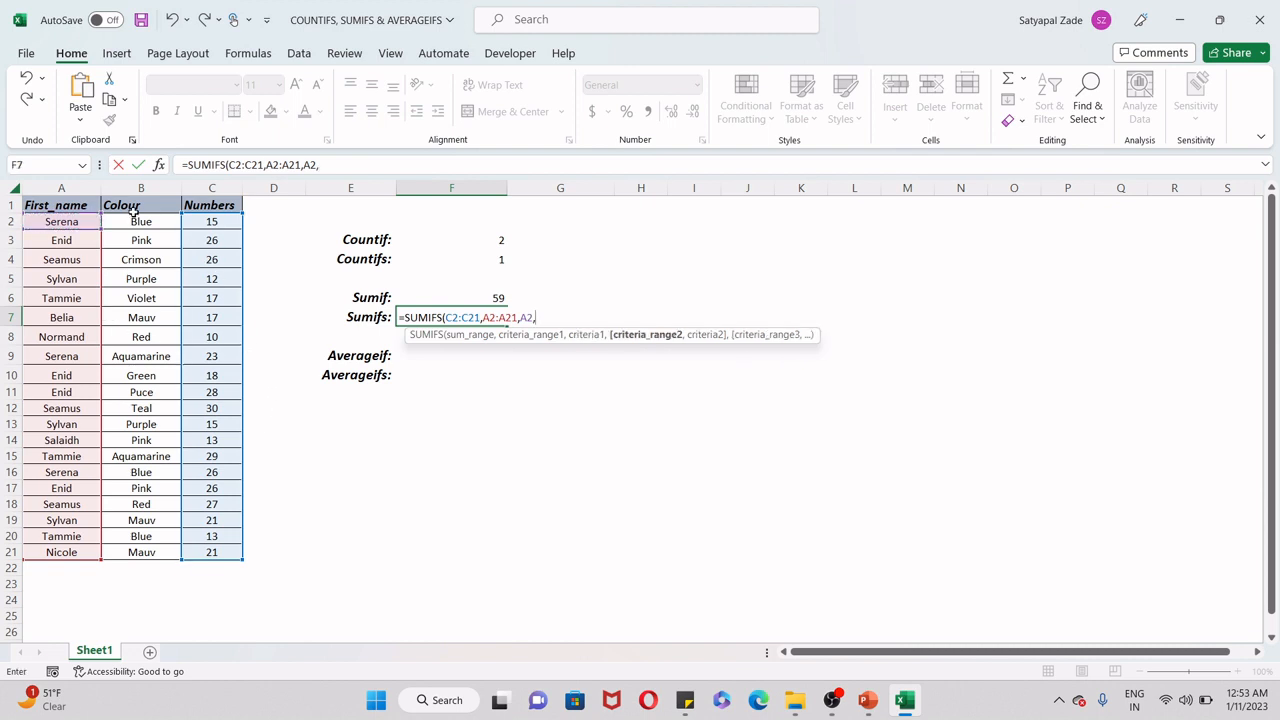
Complete the SUMIFS formula in F7 with the Colour range B2:B21 and cell B2 as the second criterion.
left_click_drag(135, 222, 157, 552)
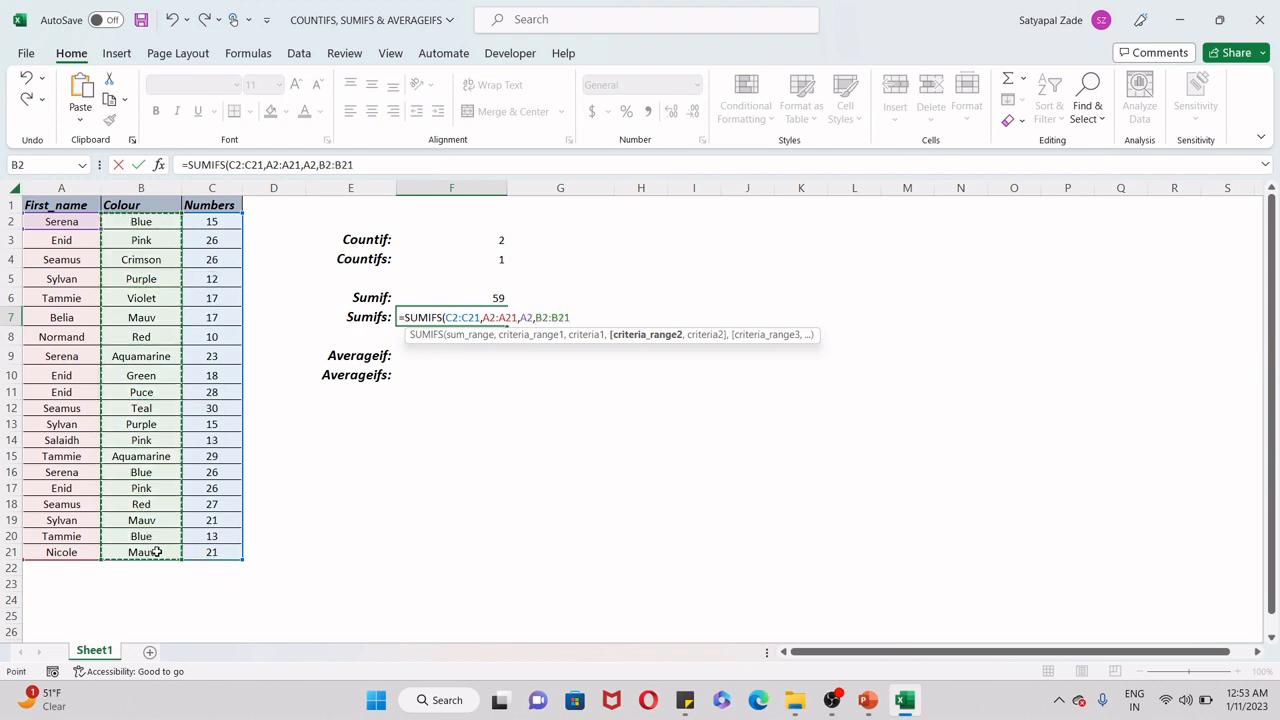
type(",")
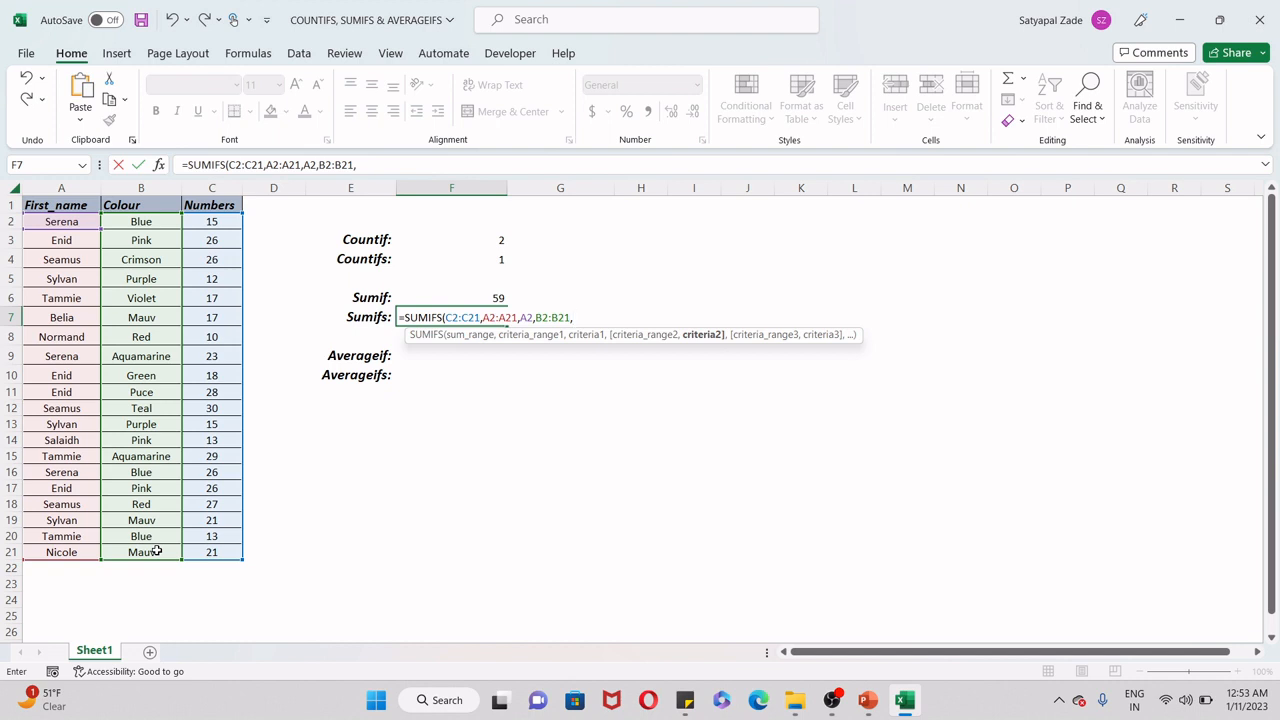
left_click(154, 227)
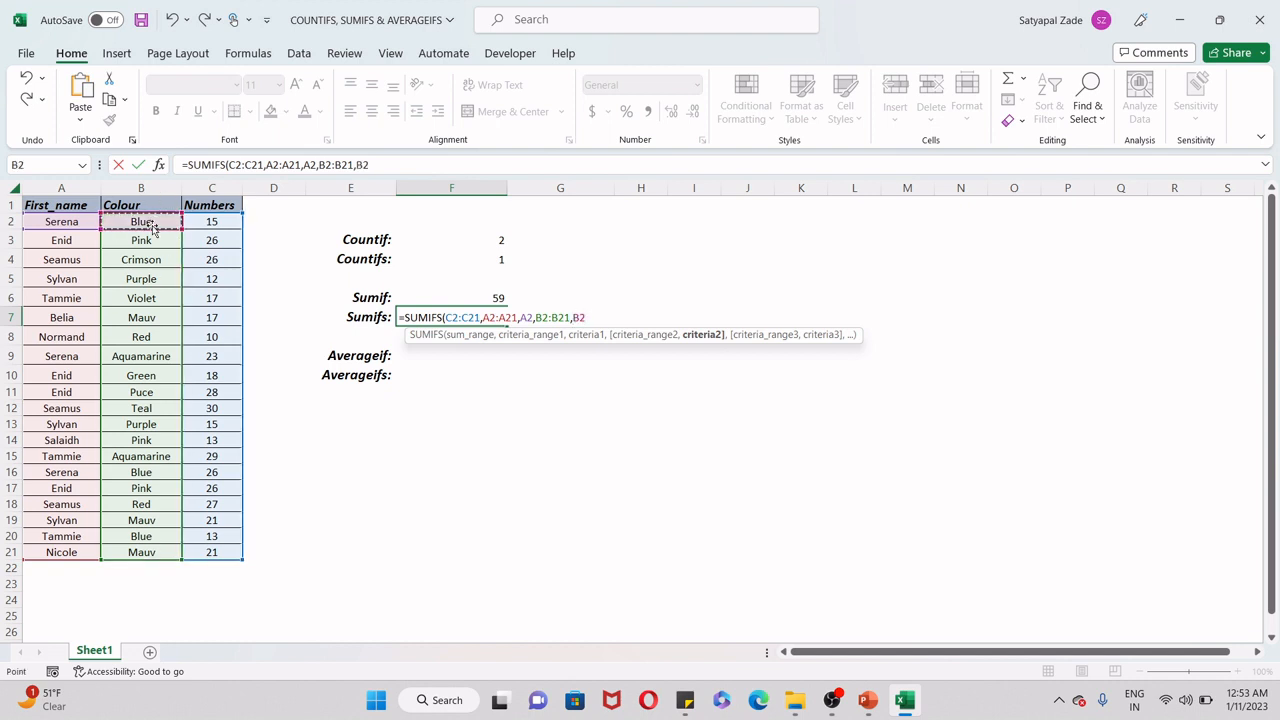
type(")")
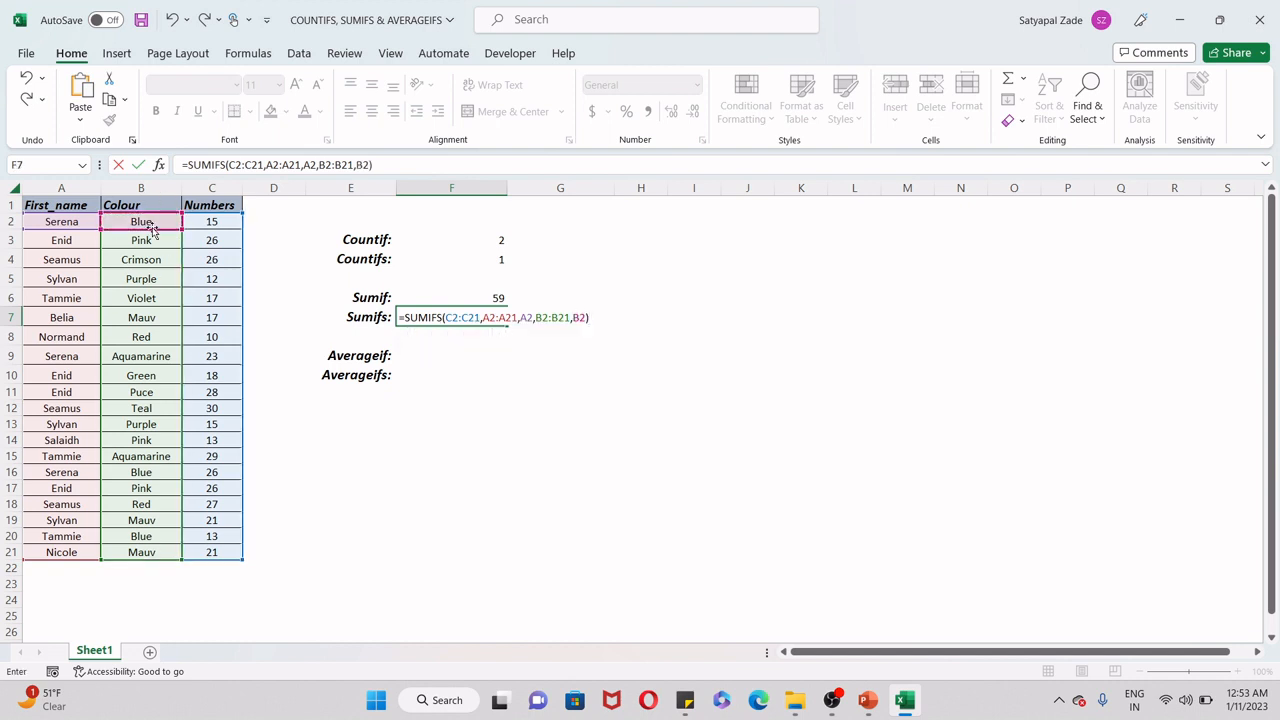
key("Return")
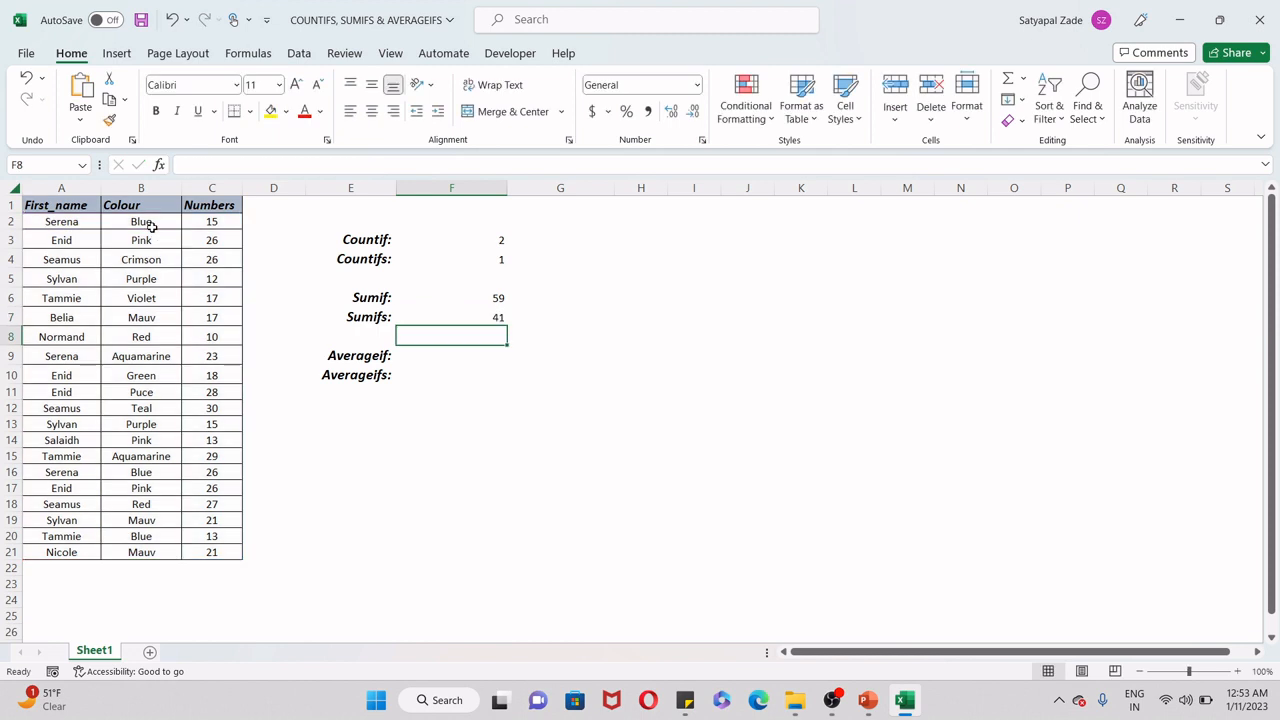
Review the criteria ranges and criteria in the SUMIFS formula in F7, leaving the formula as it is.
key("Up")
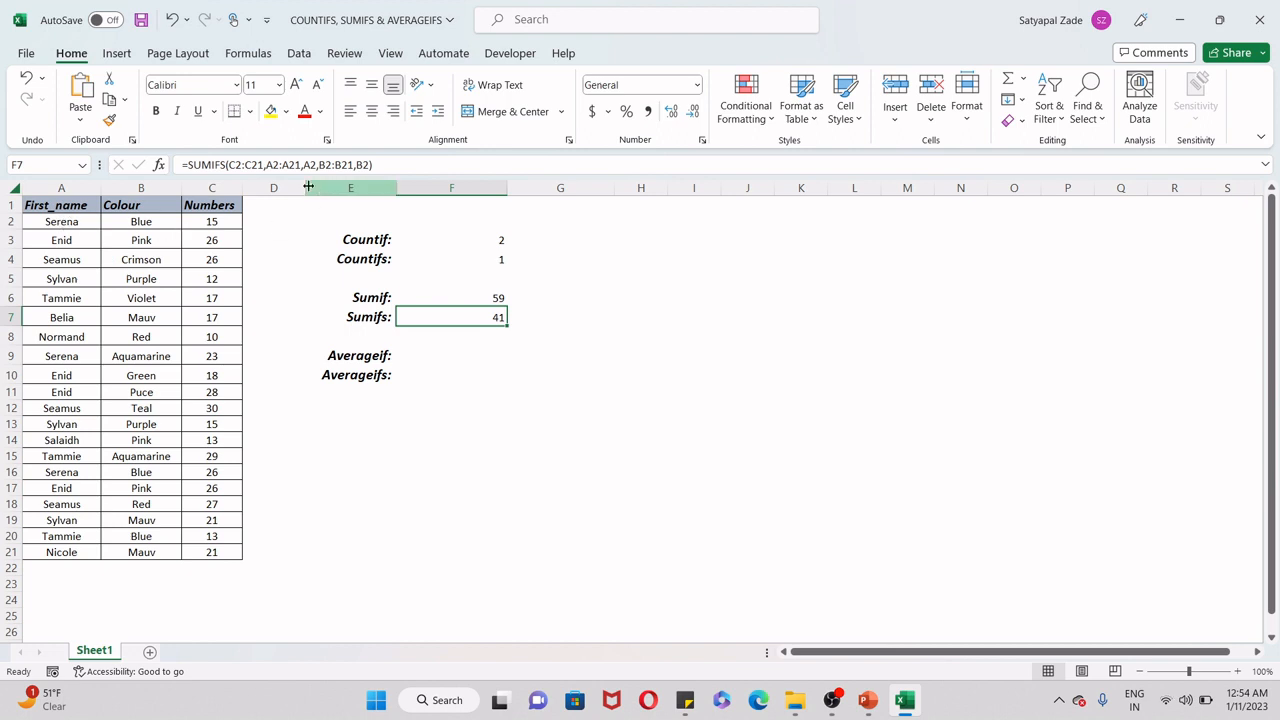
left_click(285, 166)
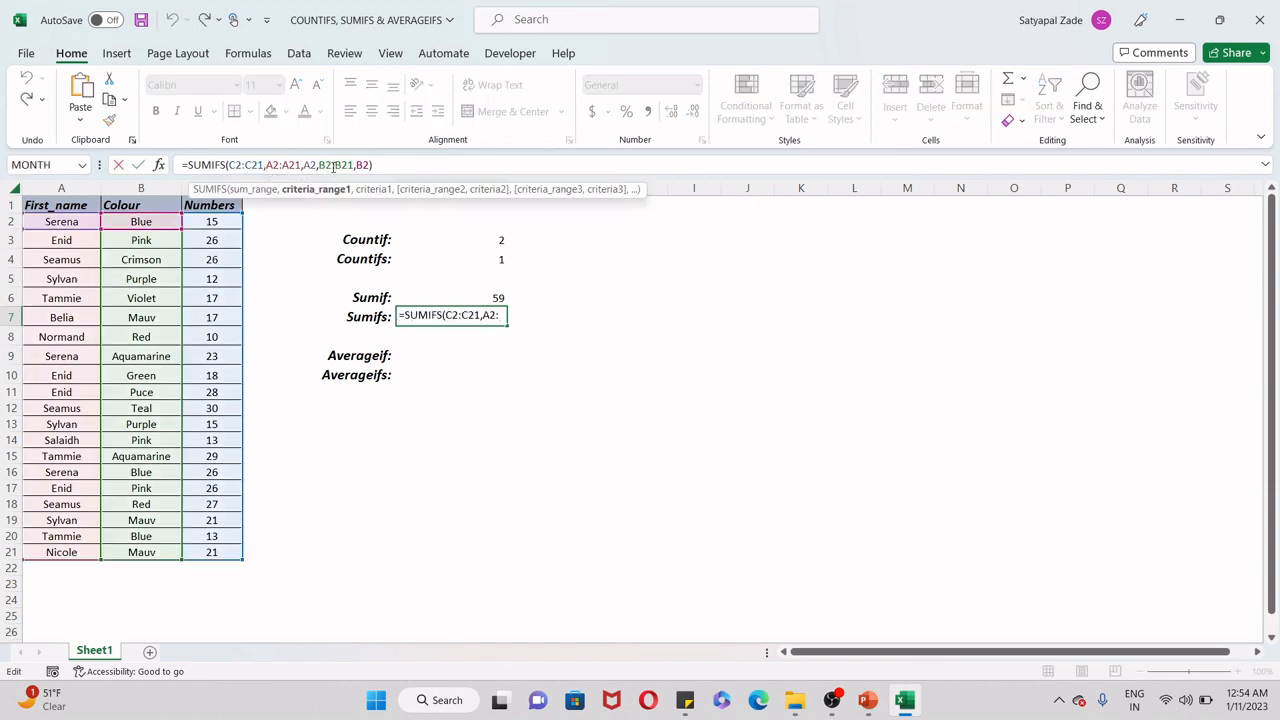
left_click(333, 166)
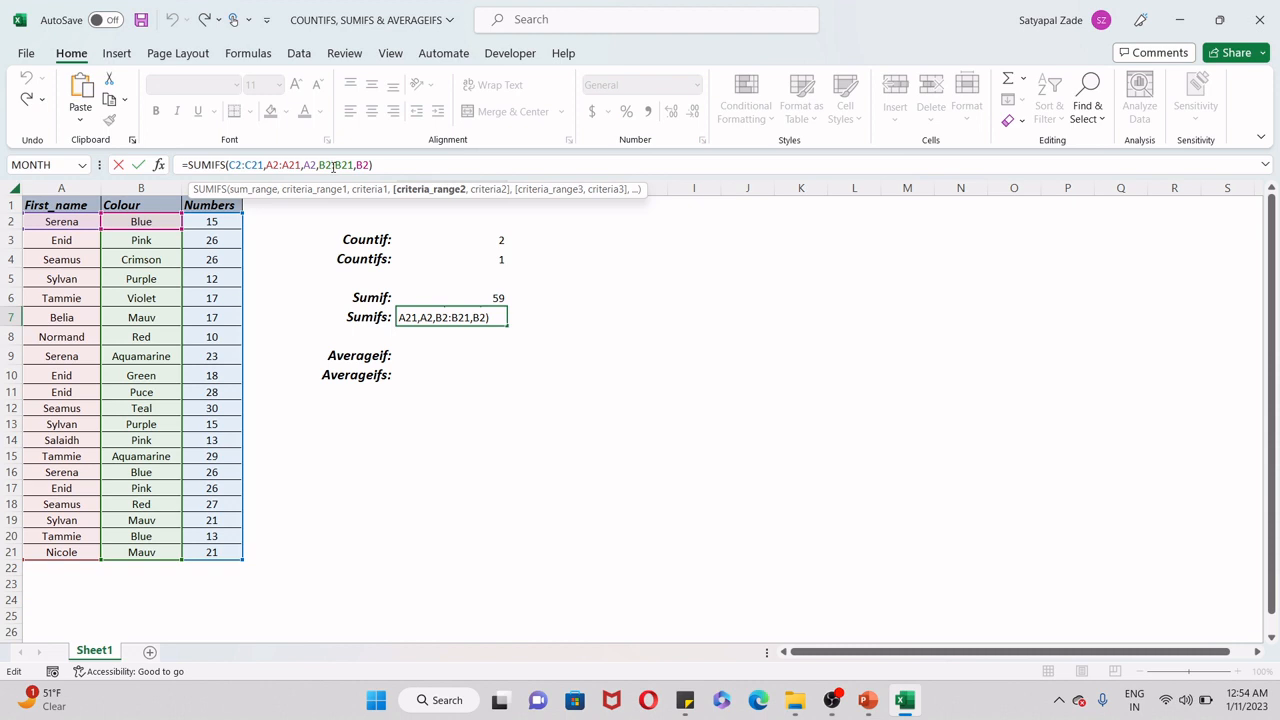
left_click(362, 165)
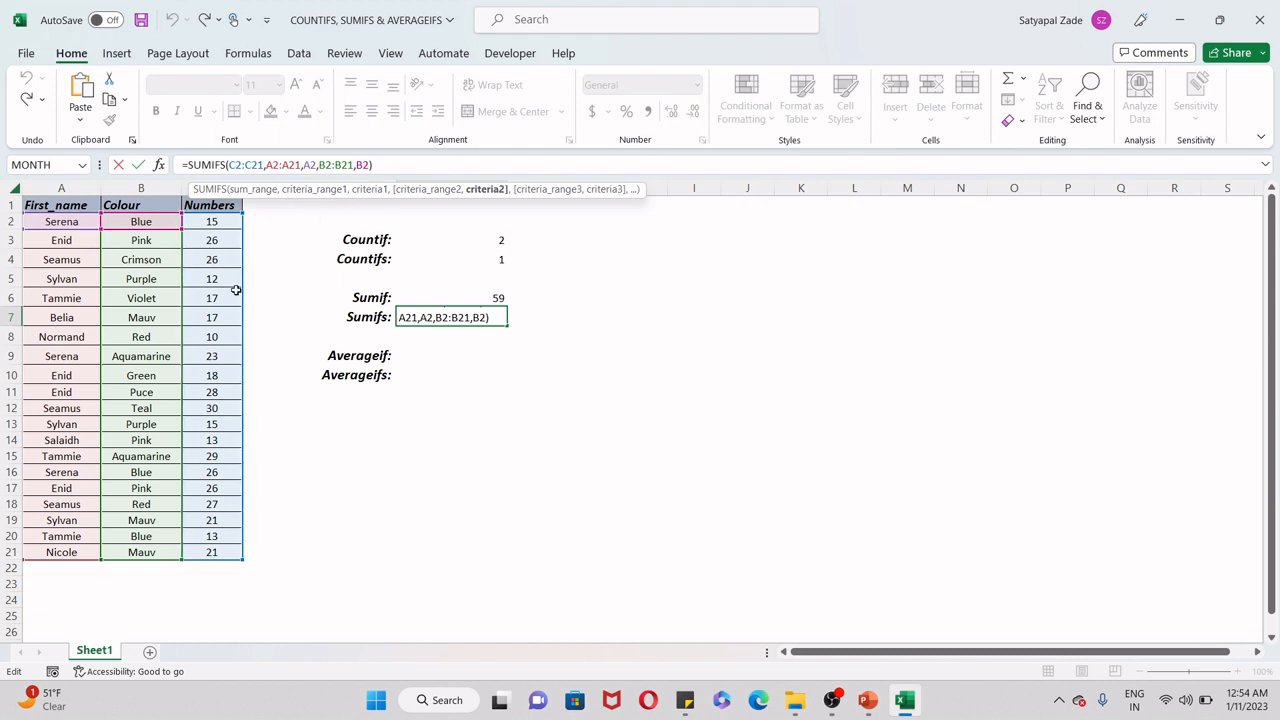
key("ctrl+Return")
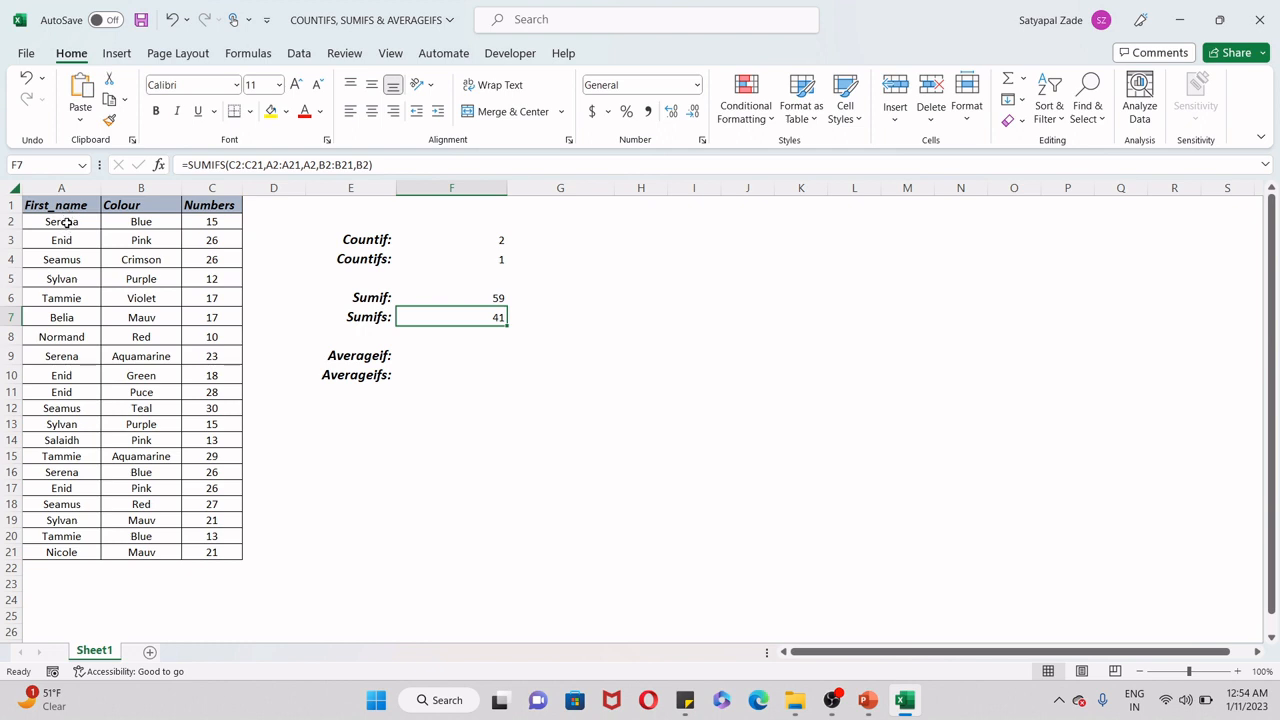
Examine the matching first names in rows 2, 9 and 16 and the colour in row 16 against the SUMIFS formula in F7.
left_click(66, 223)
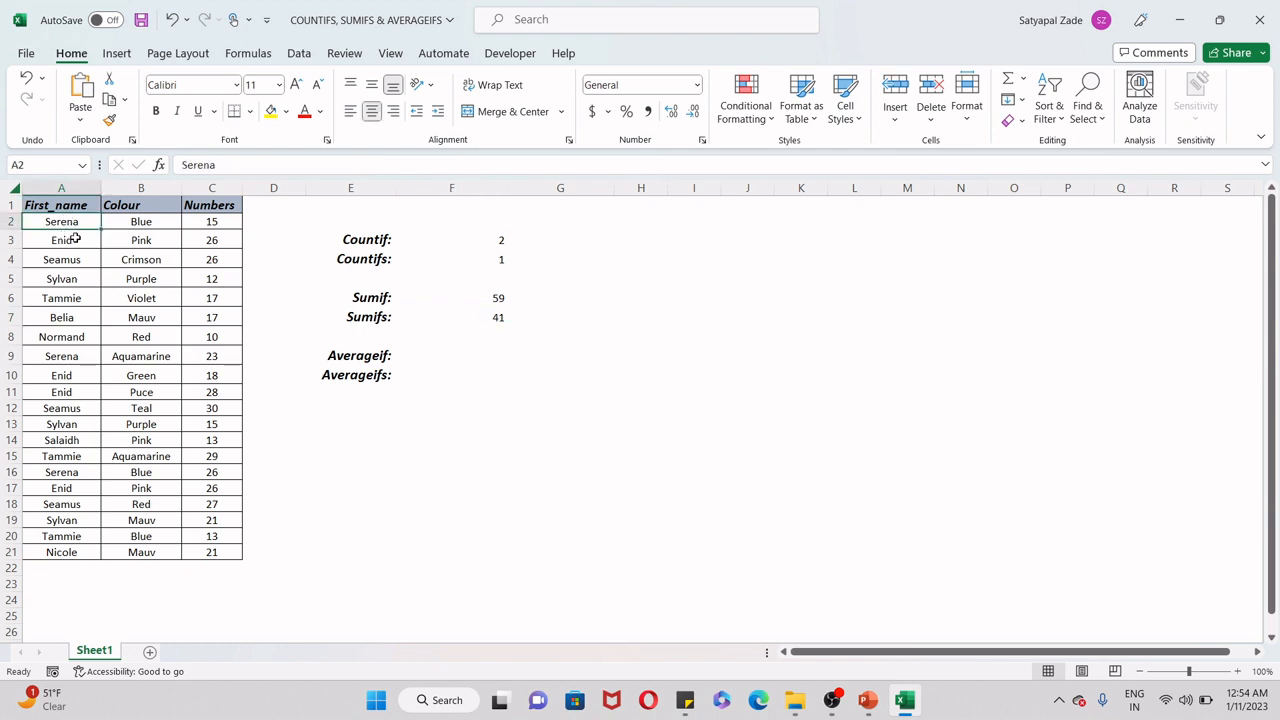
left_click(61, 356)
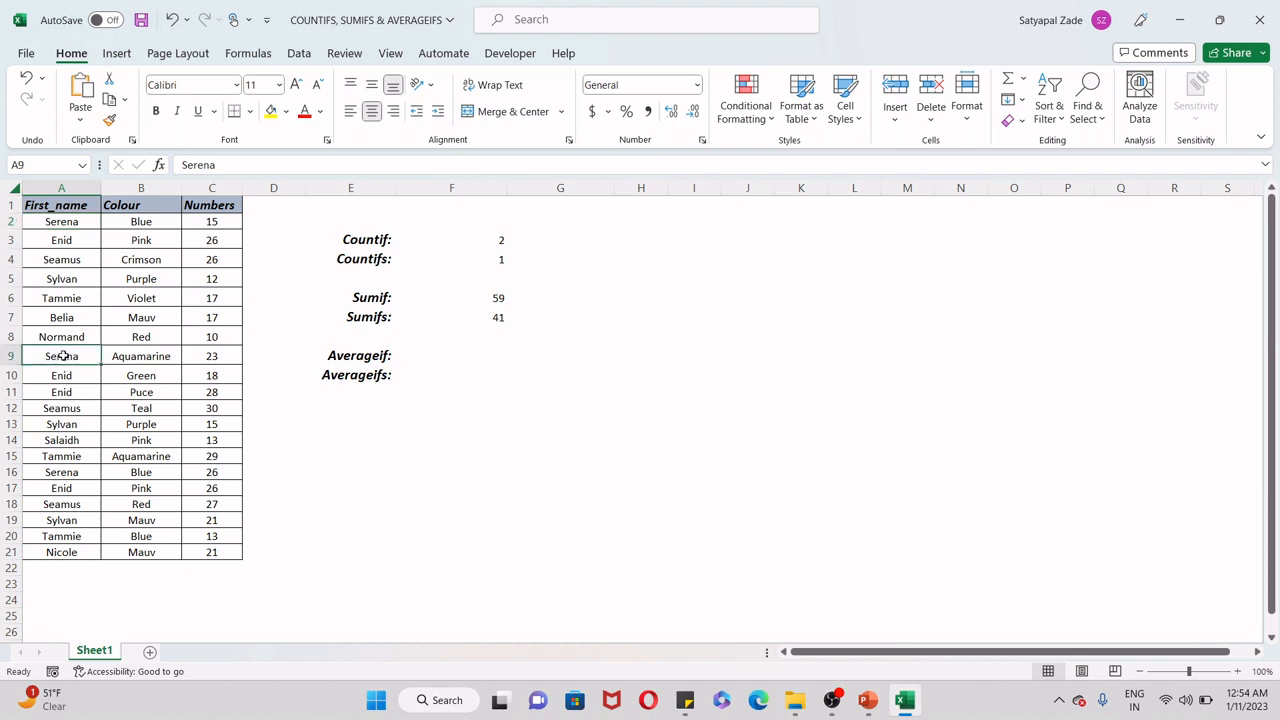
left_click(63, 472)
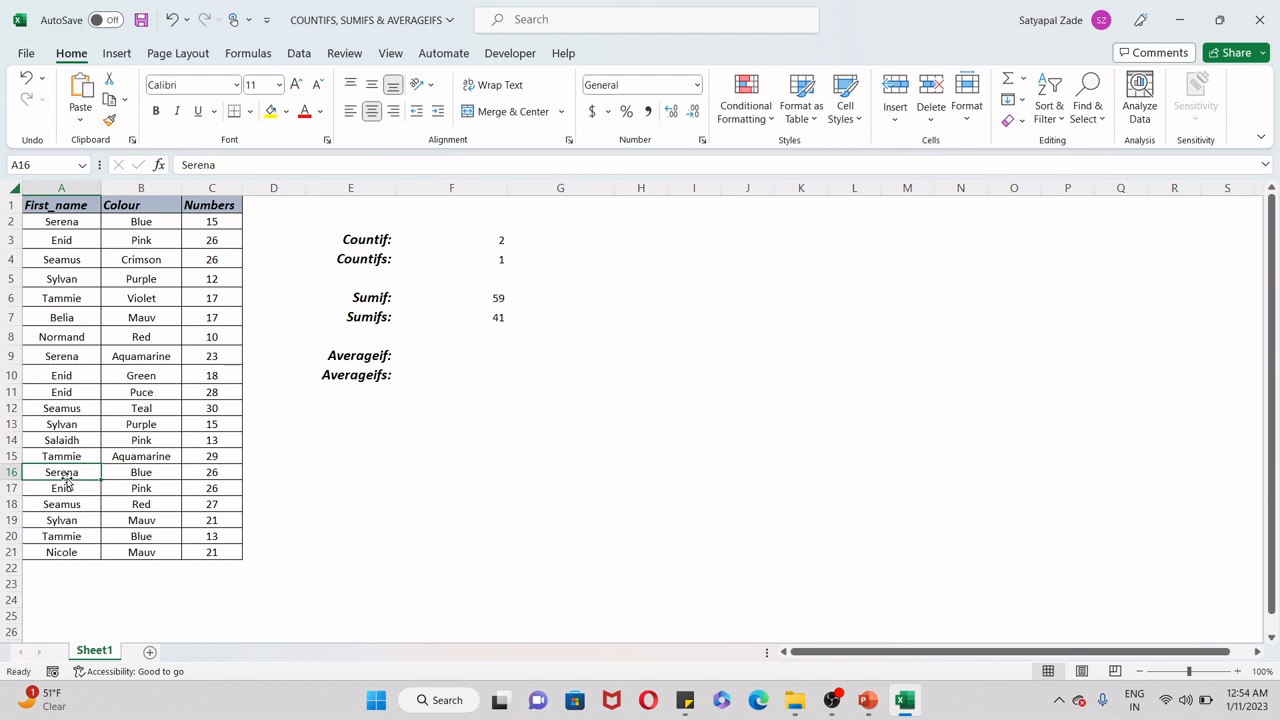
left_click_drag(65, 476, 141, 478)
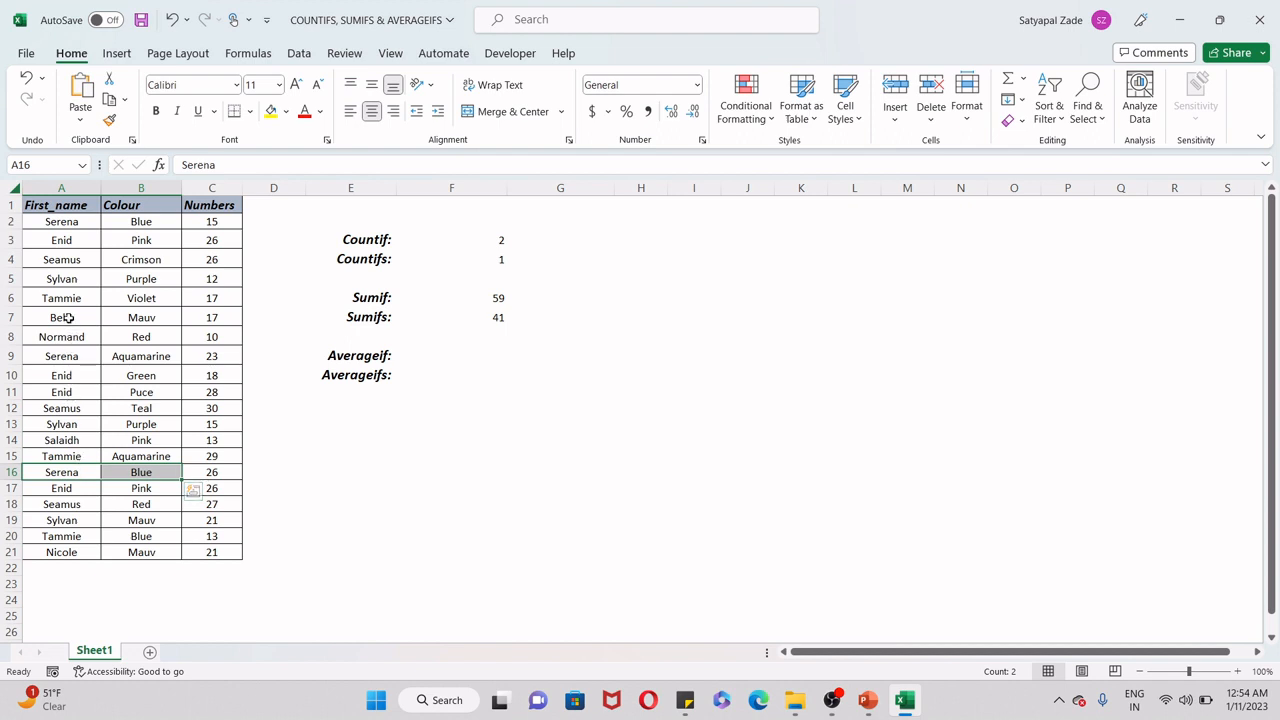
left_click(486, 333)
left_click(478, 318)
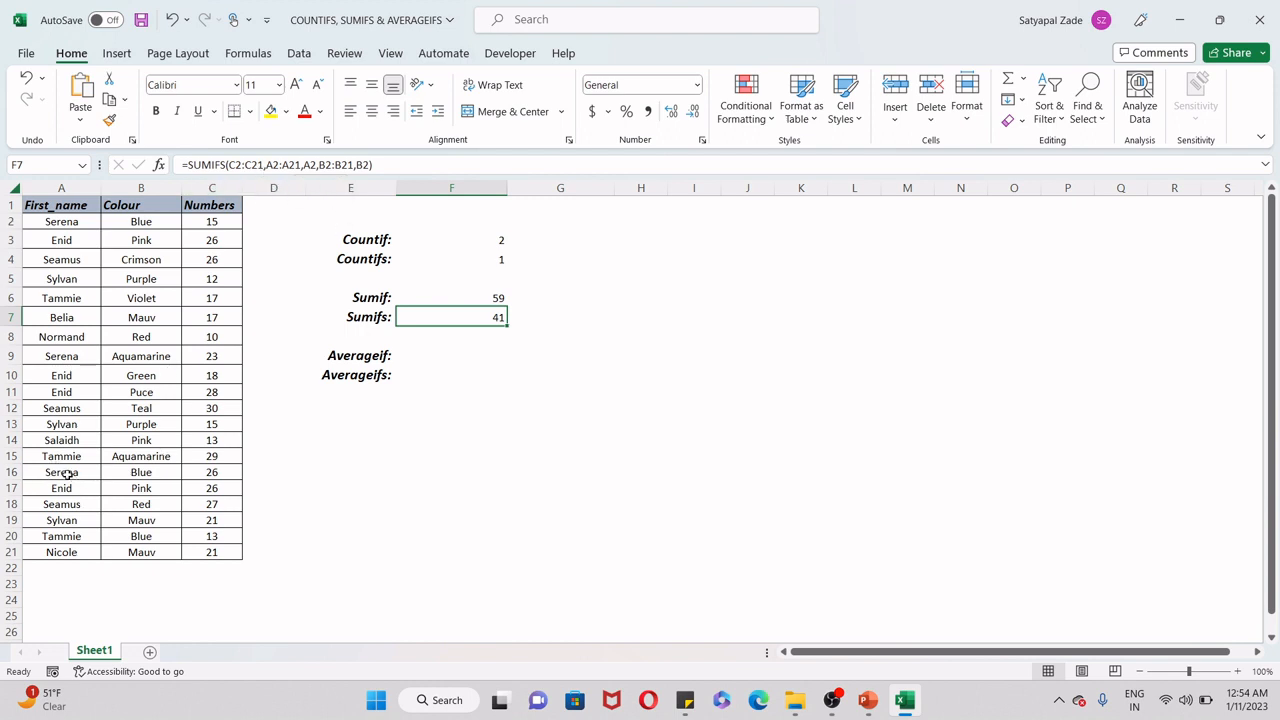
Highlight the two table rows that match both SUMIFS criteria, A16:C16 and A2:C2, with yellow fill and check them against F7.
left_click_drag(72, 474, 207, 472)
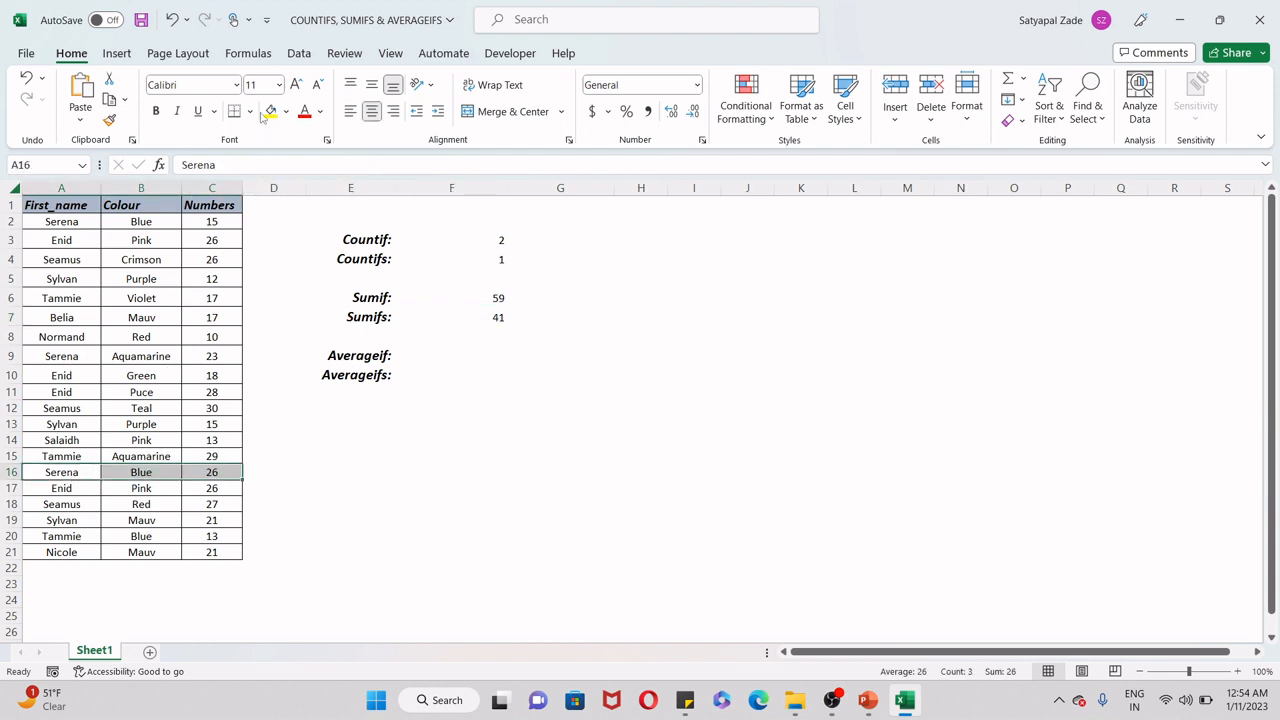
left_click(269, 111)
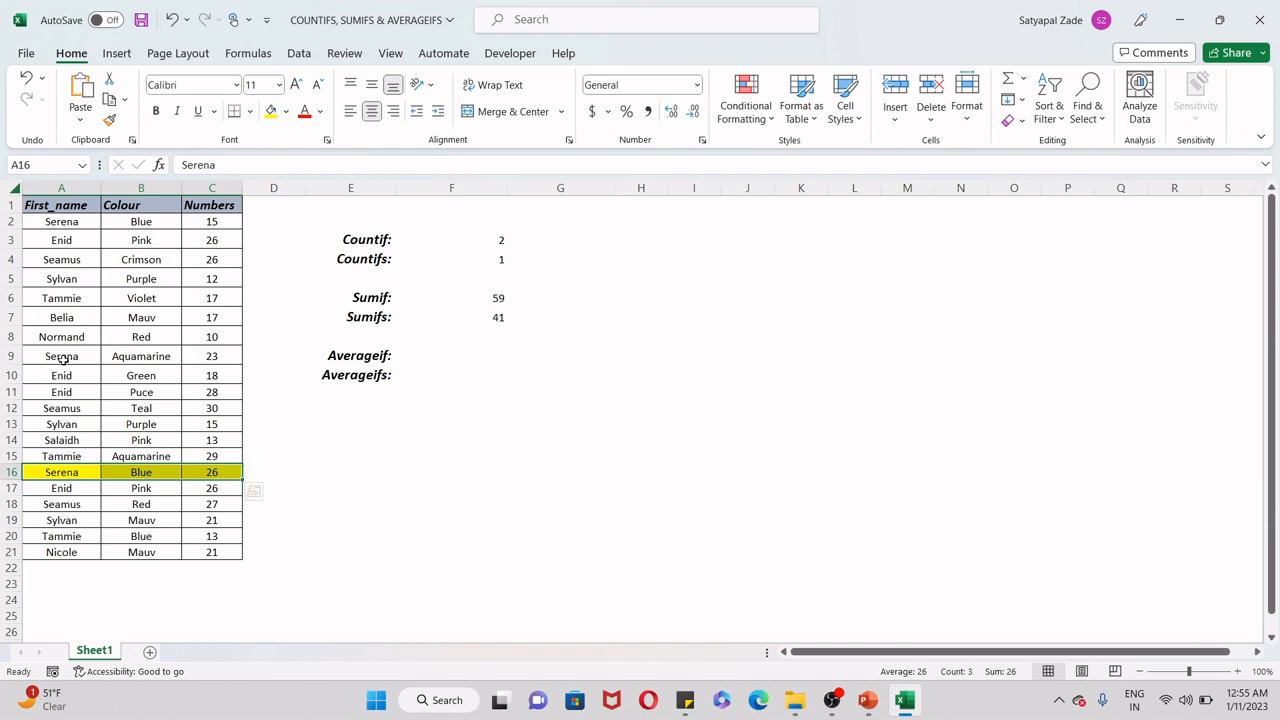
left_click_drag(62, 356, 204, 356)
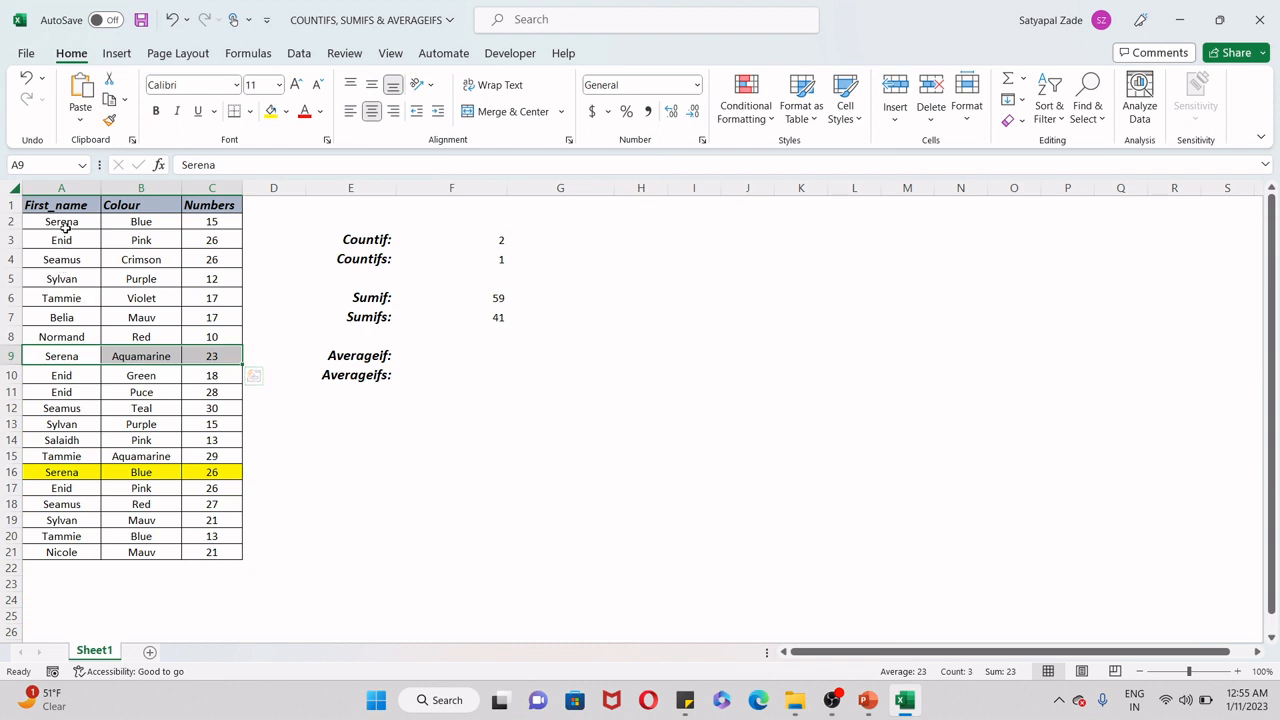
left_click_drag(64, 227, 190, 222)
left_click(271, 111)
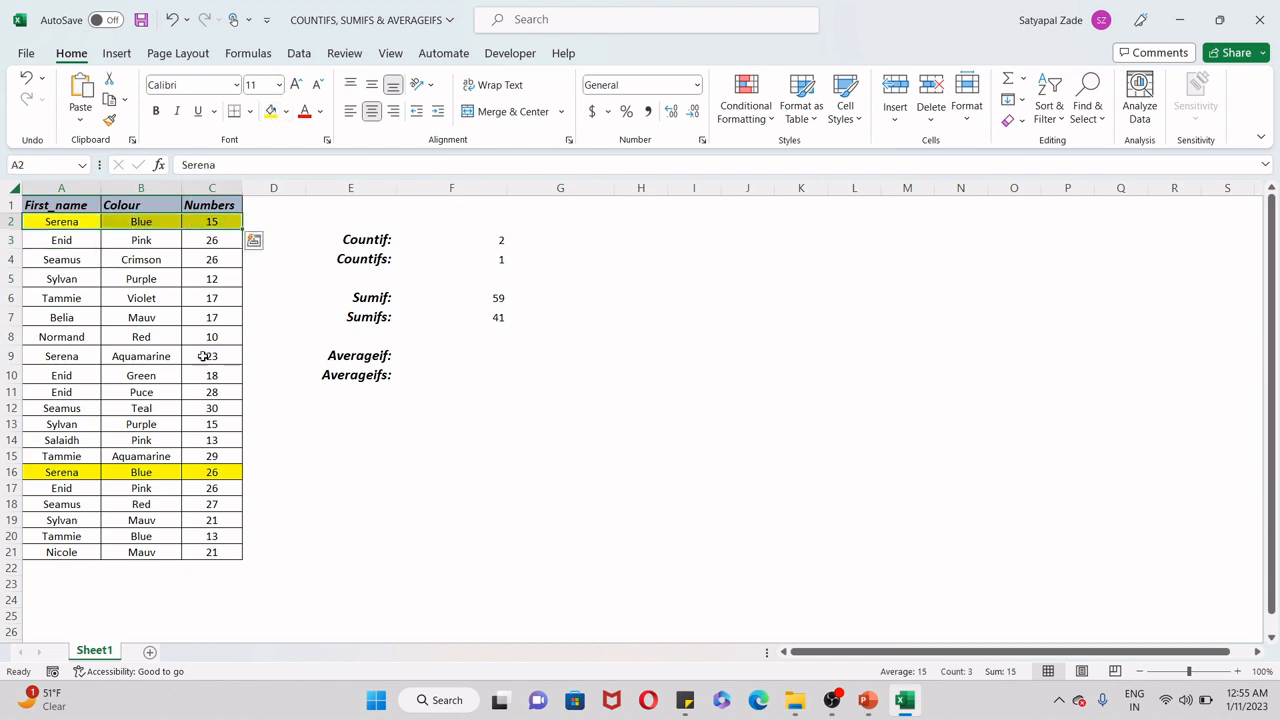
left_click(277, 421)
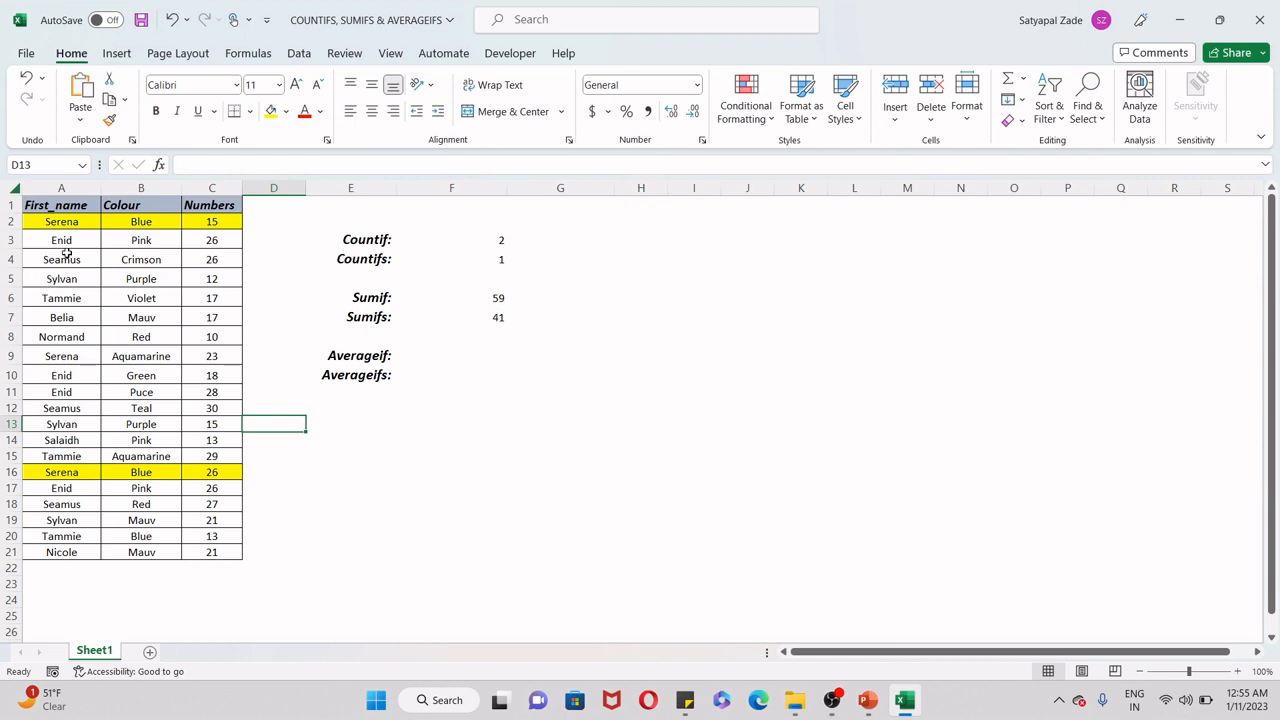
left_click(474, 323)
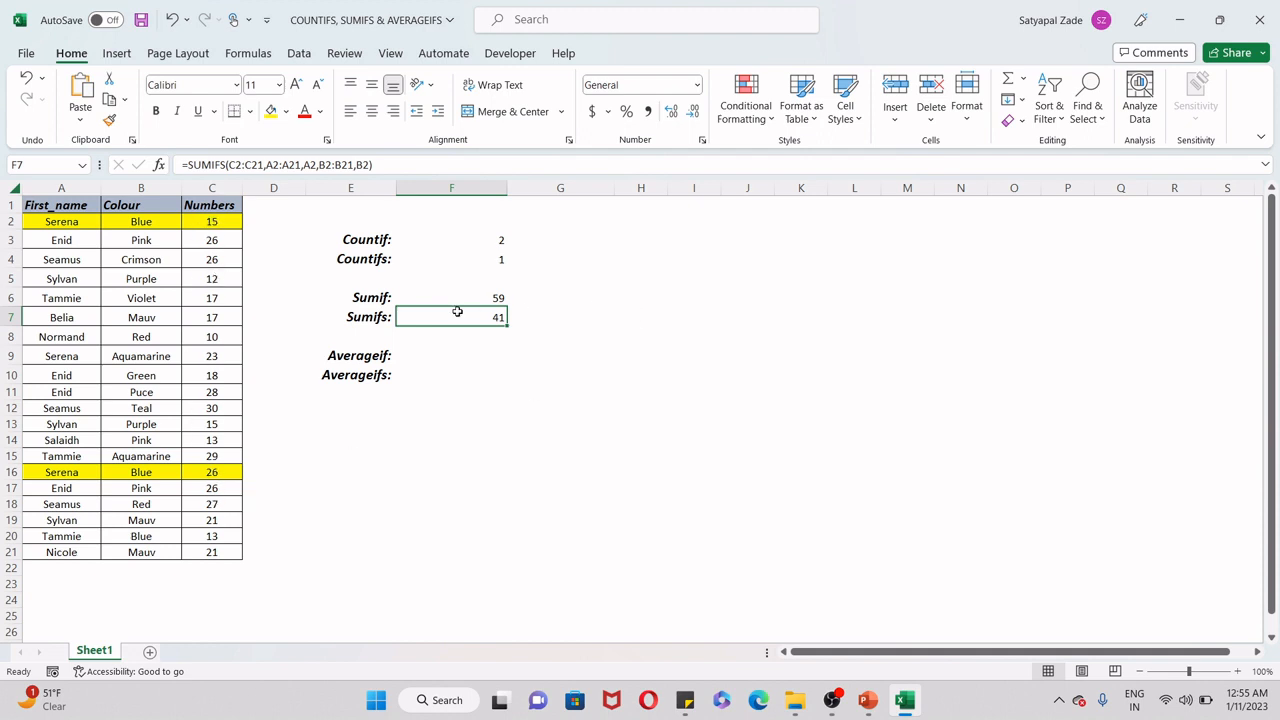
left_click(463, 388)
left_click(472, 328)
Enter an AVERAGEIF formula in cell F9 over the Numbers range C2:C21 with the criterion ">20".
left_click(464, 355)
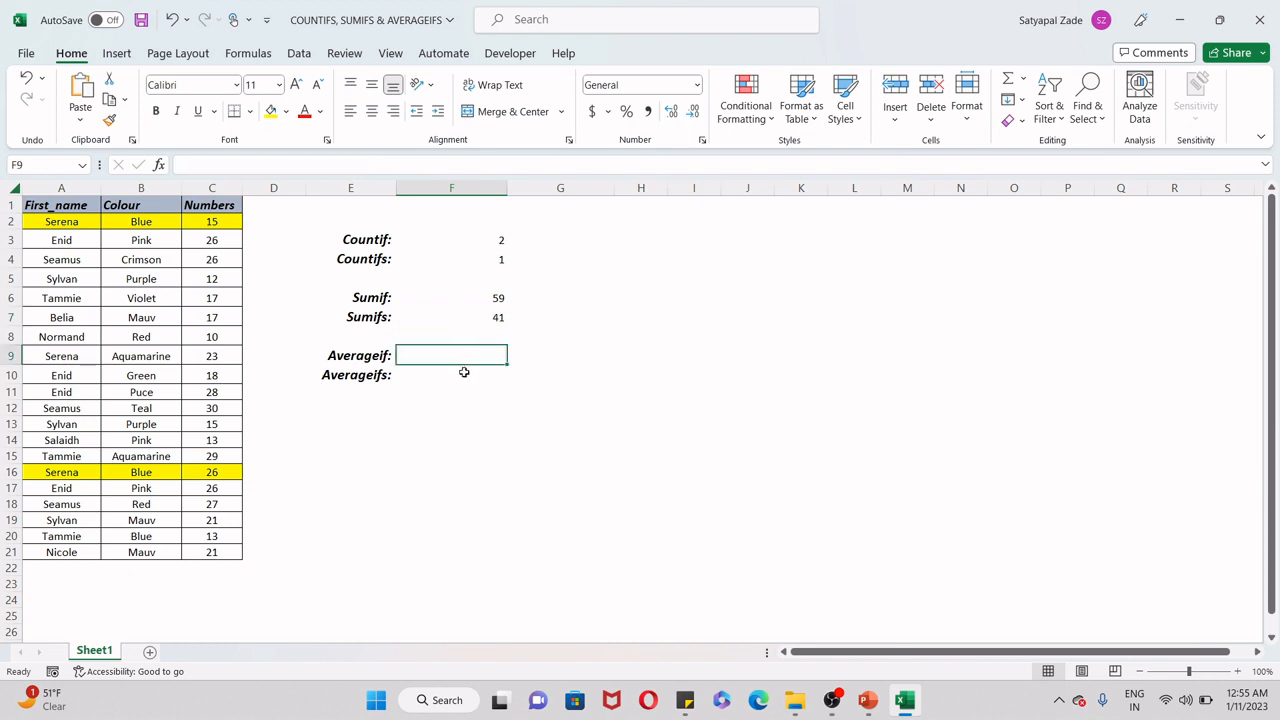
type("=ave")
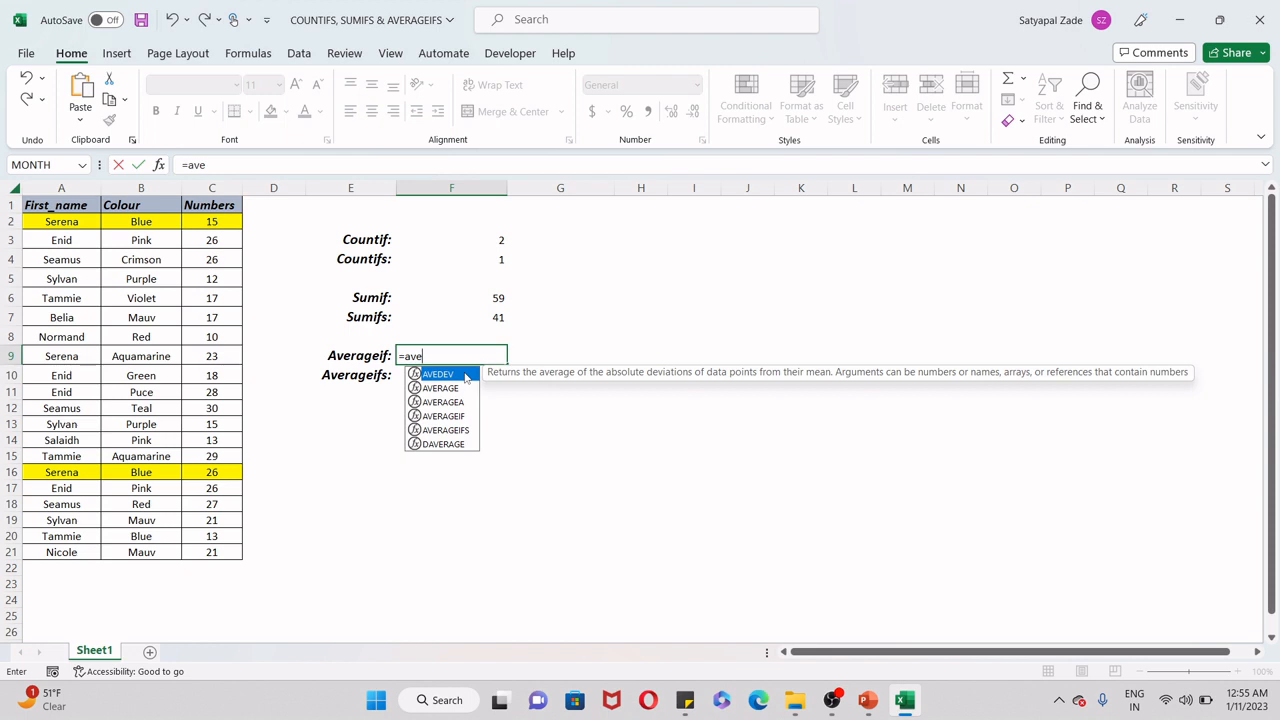
type("rage")
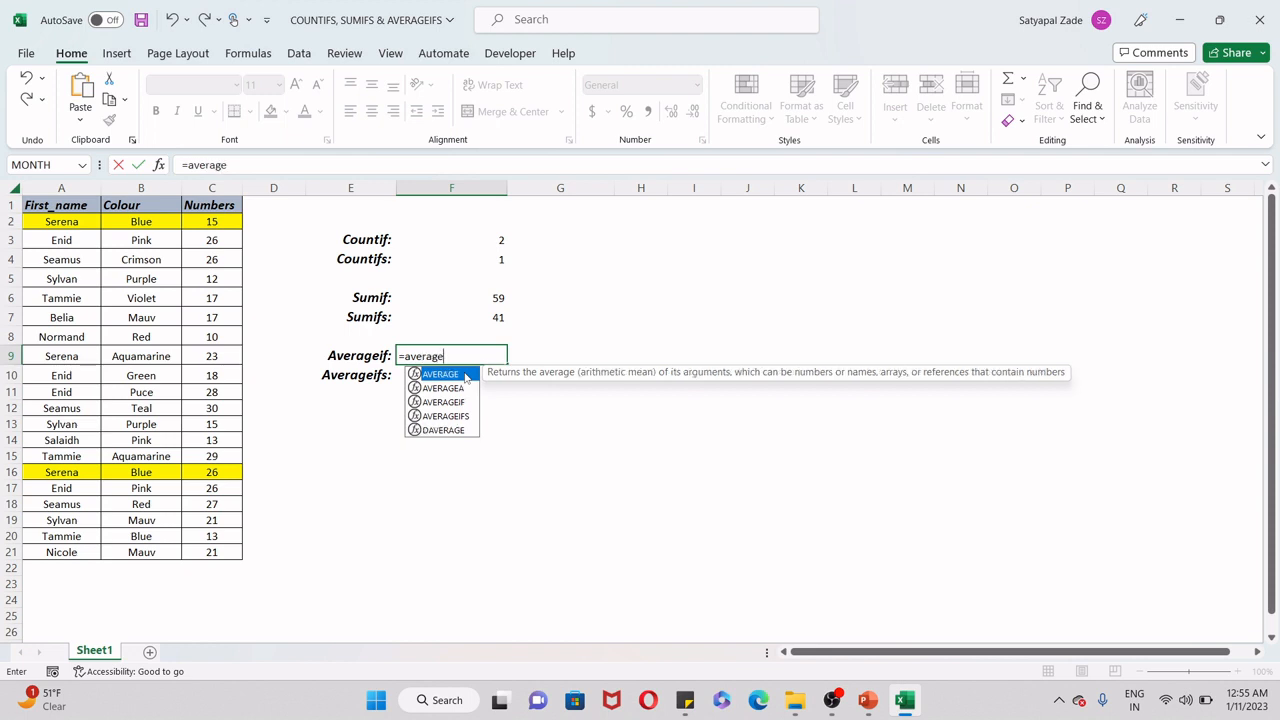
type("if")
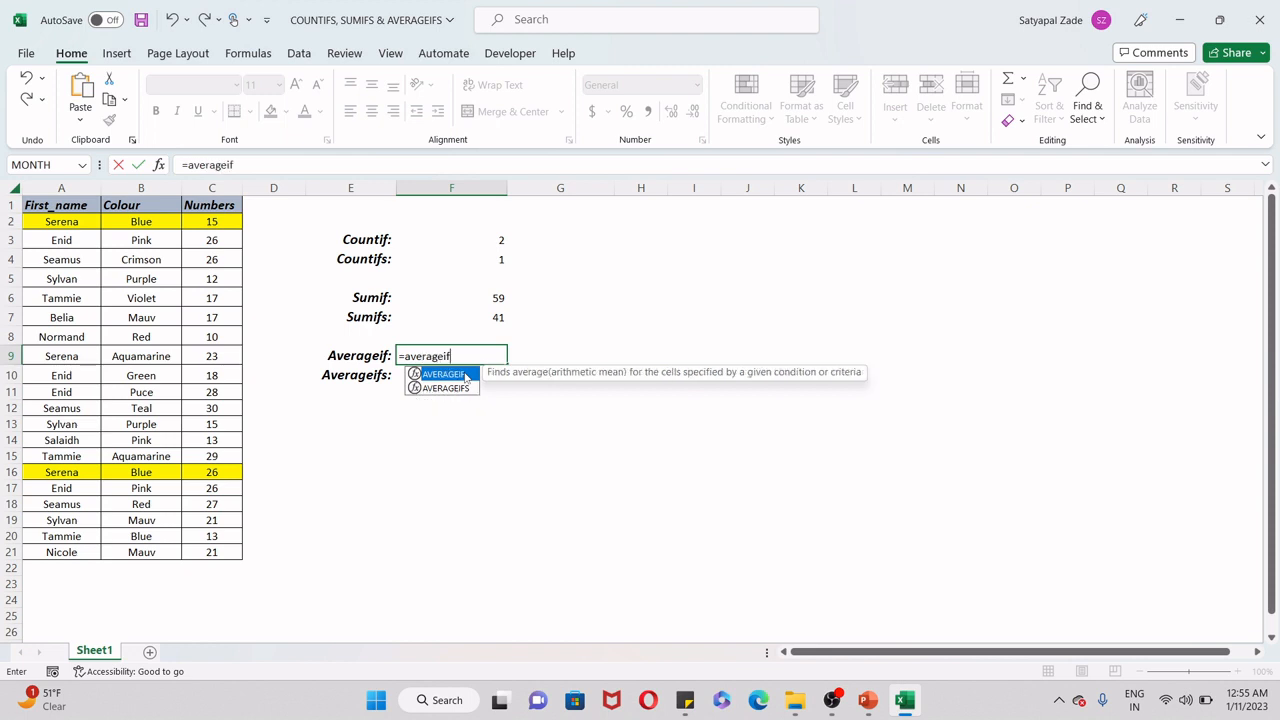
double_click(465, 376)
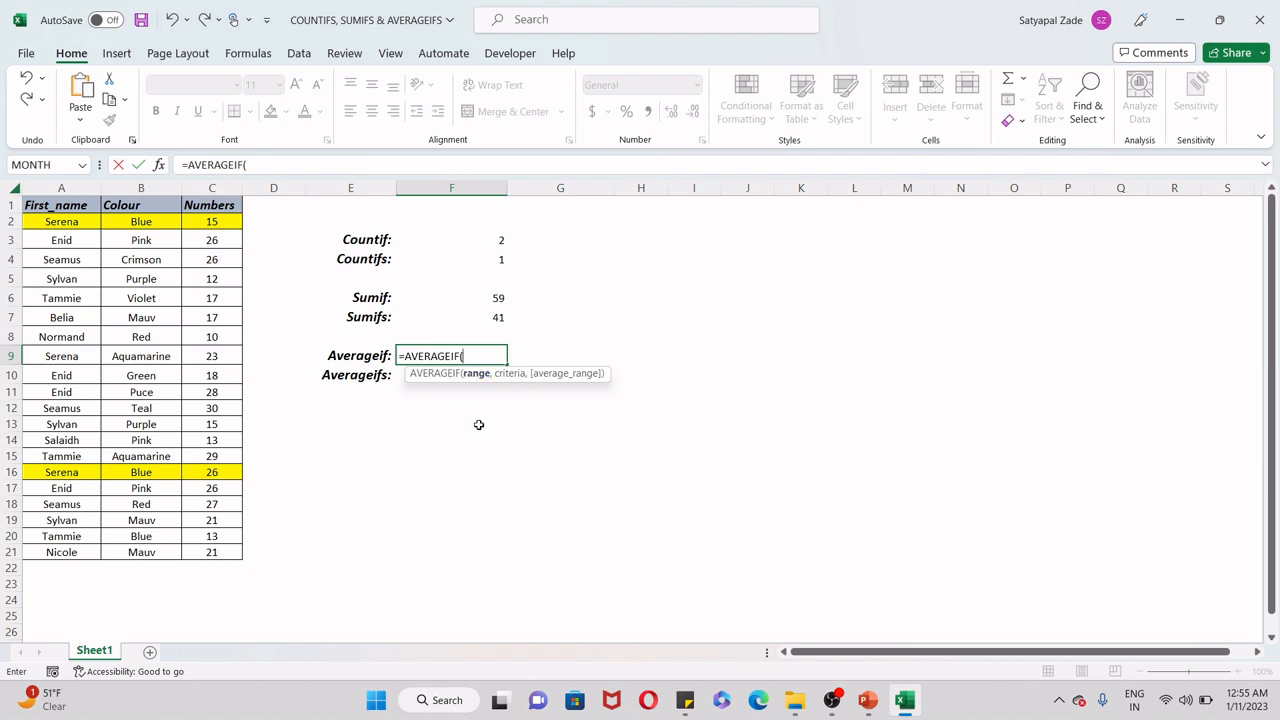
left_click_drag(225, 222, 211, 548)
type(",\">")
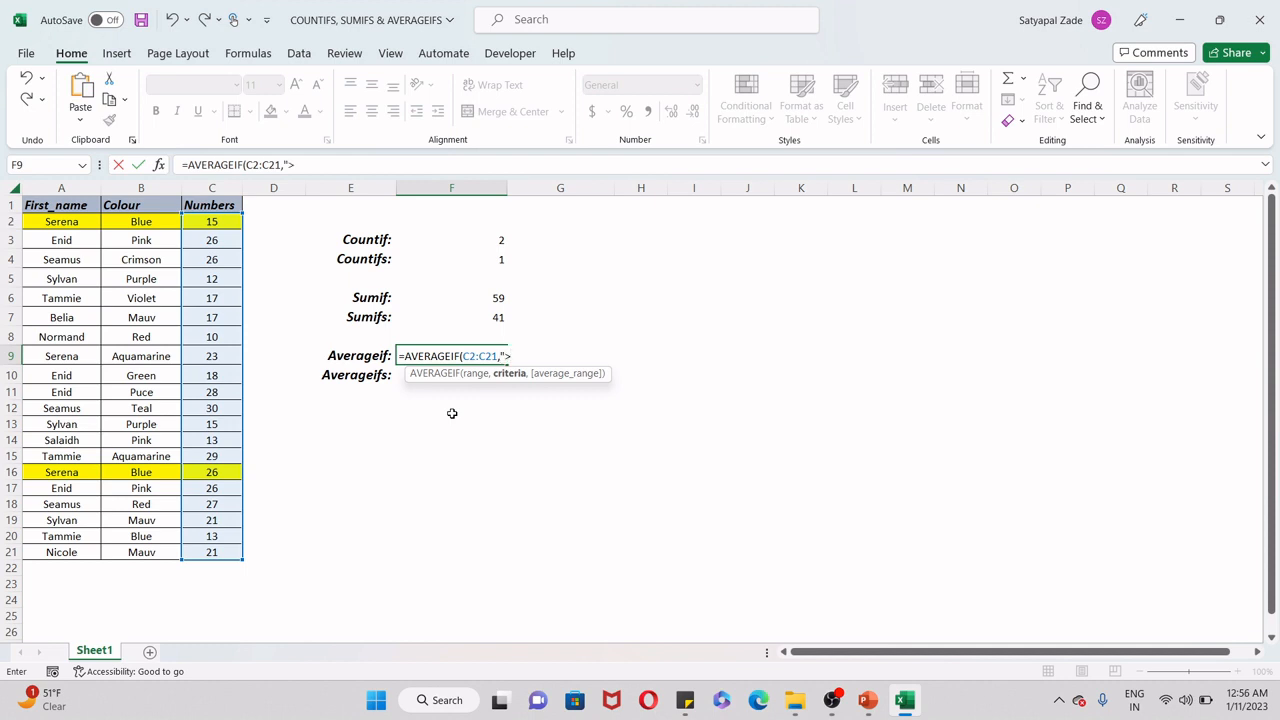
type("20")
type(")")
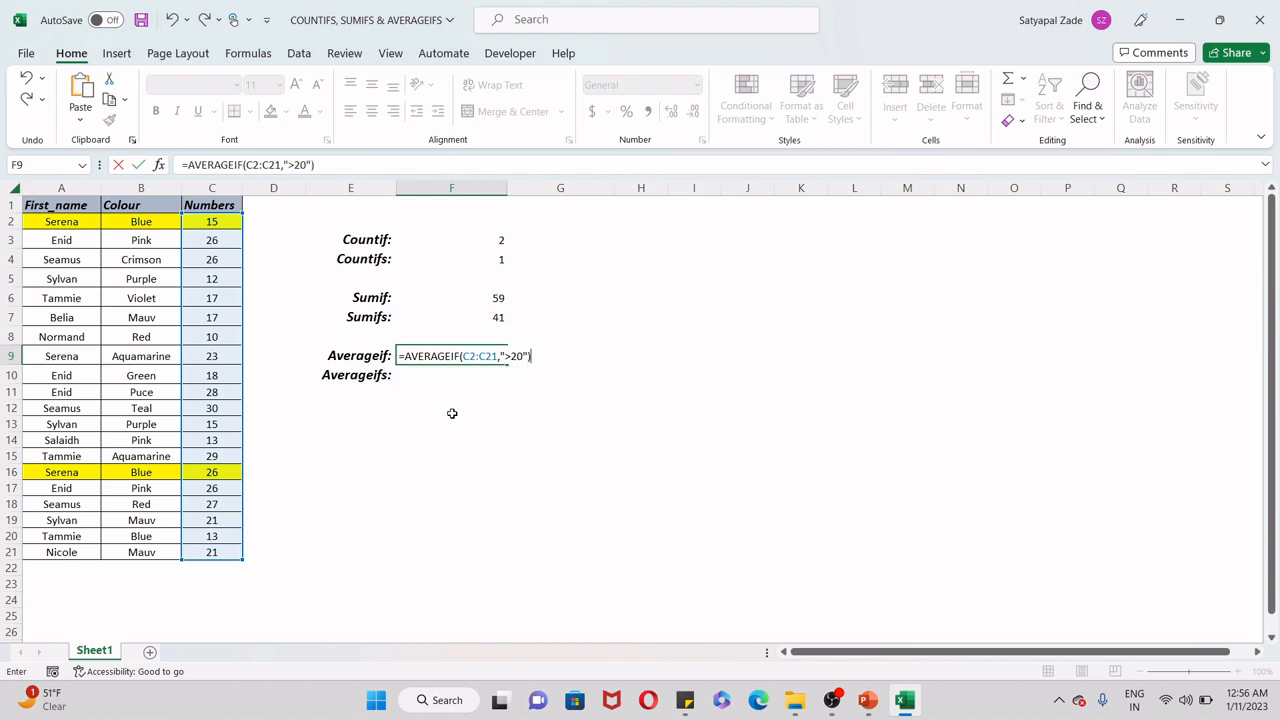
key("Return")
left_click(466, 354)
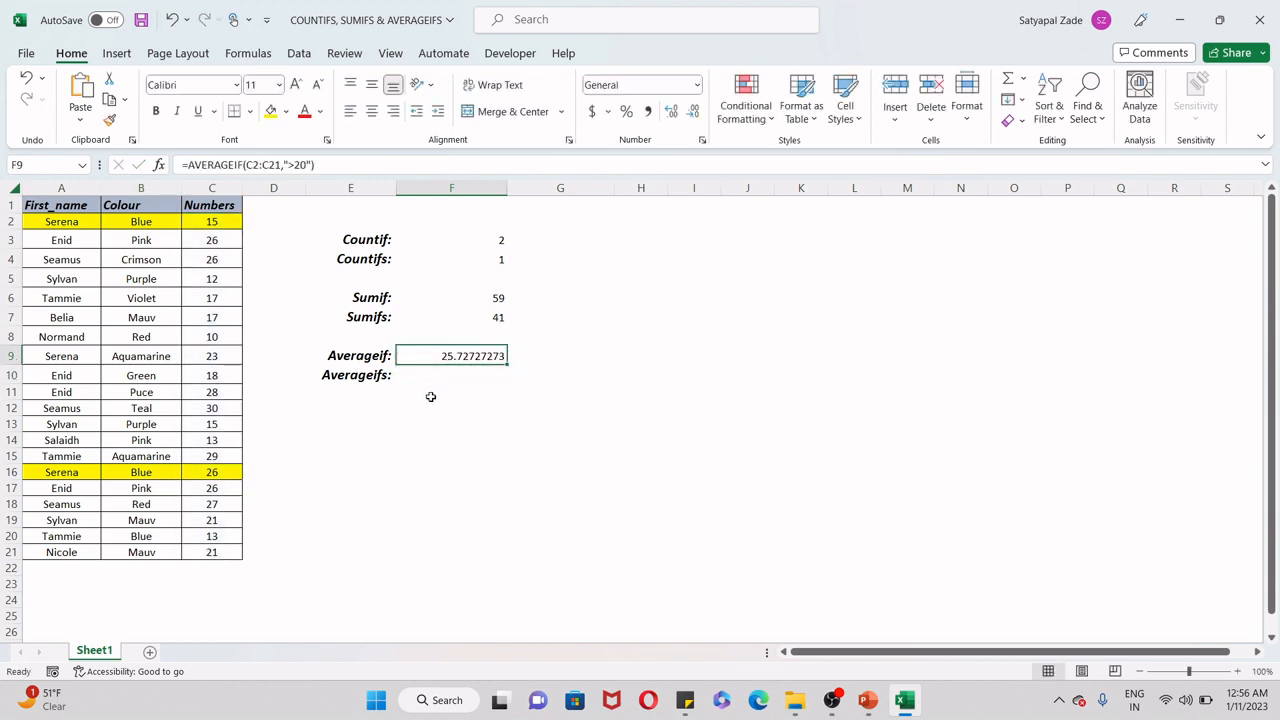
Start an AVERAGEIFS formula in cell F10 with average range C2:C21, first criteria range A2:A21 and cell A2 as its criterion.
left_click(436, 379)
type("=")
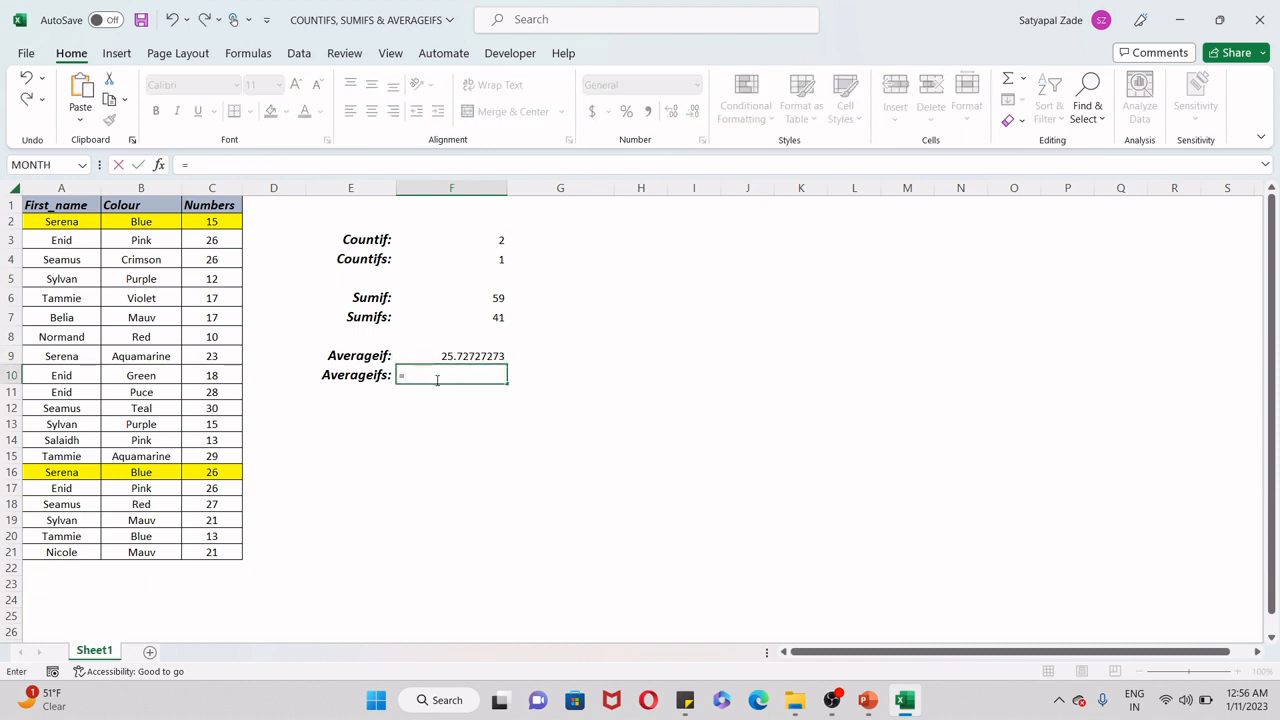
type("average")
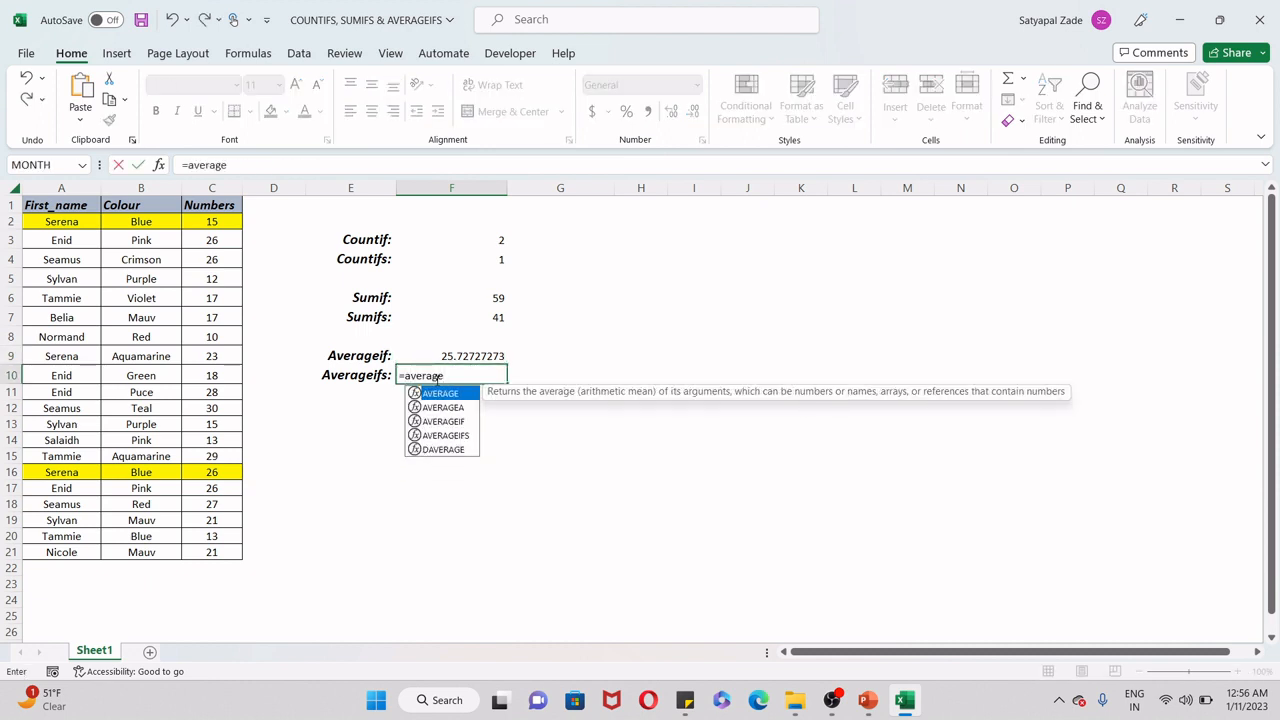
type("ifs")
key("Tab")
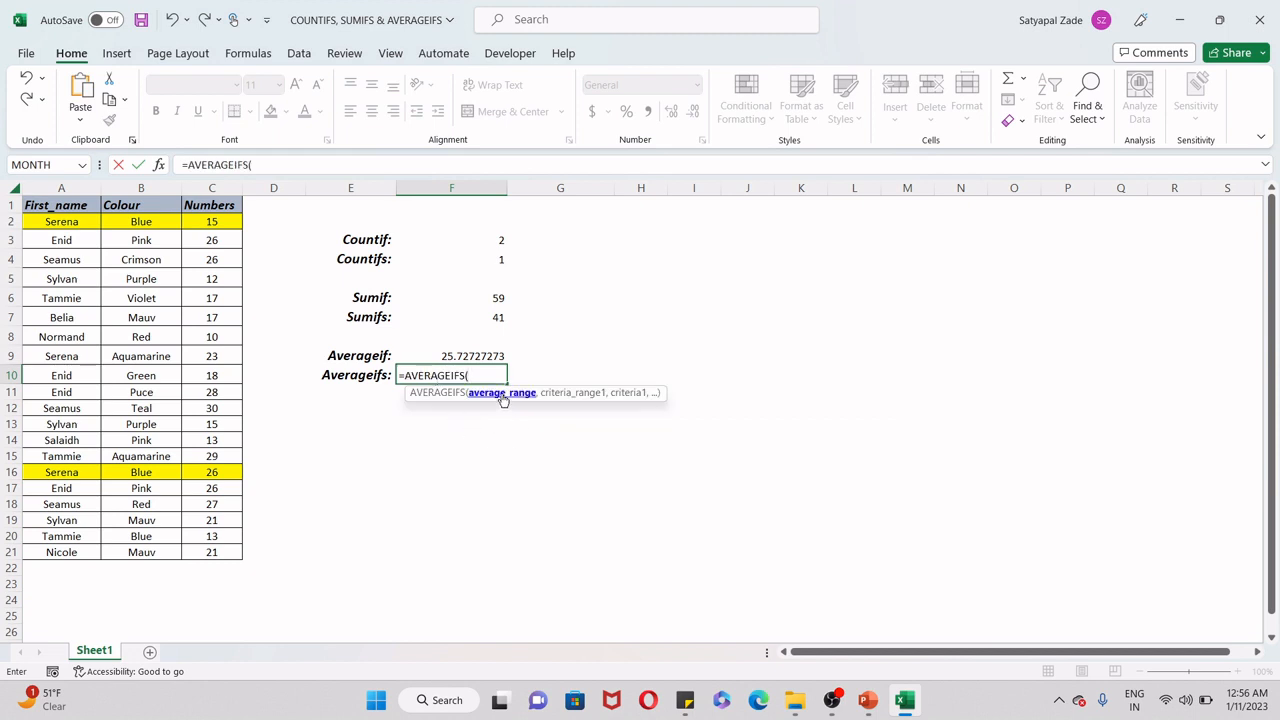
left_click_drag(214, 222, 211, 550)
type(",")
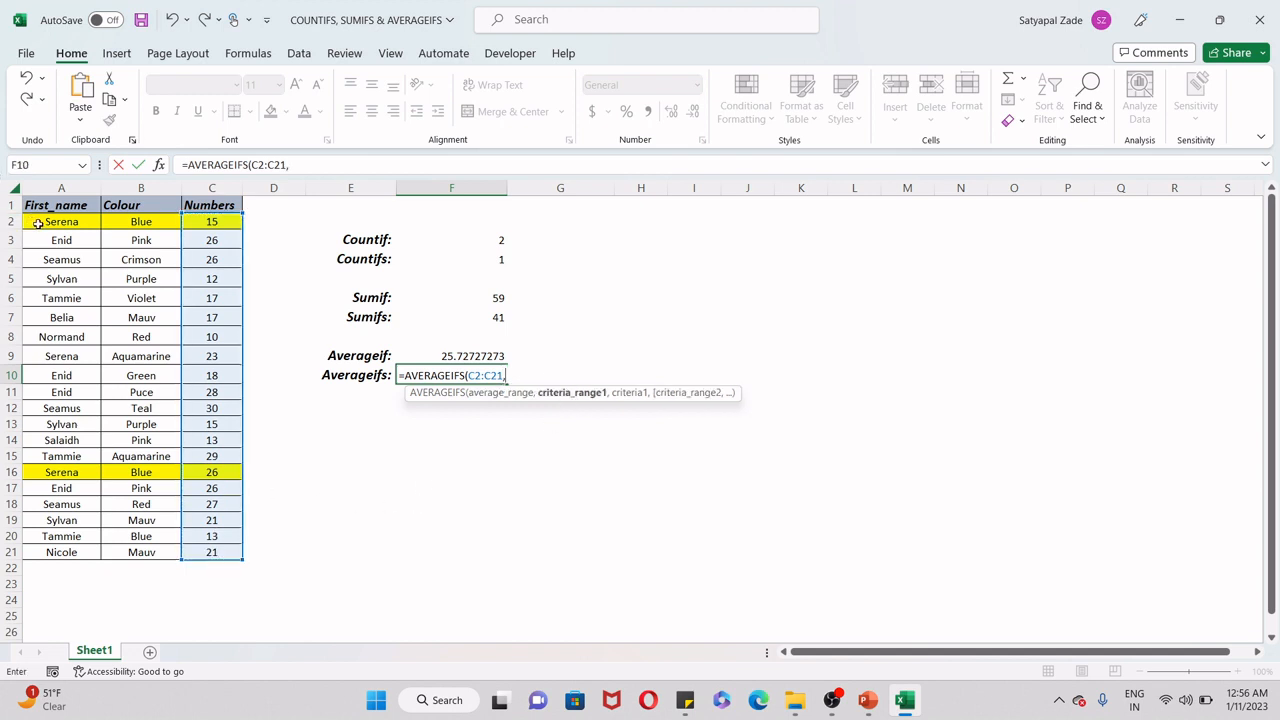
left_click_drag(32, 222, 50, 551)
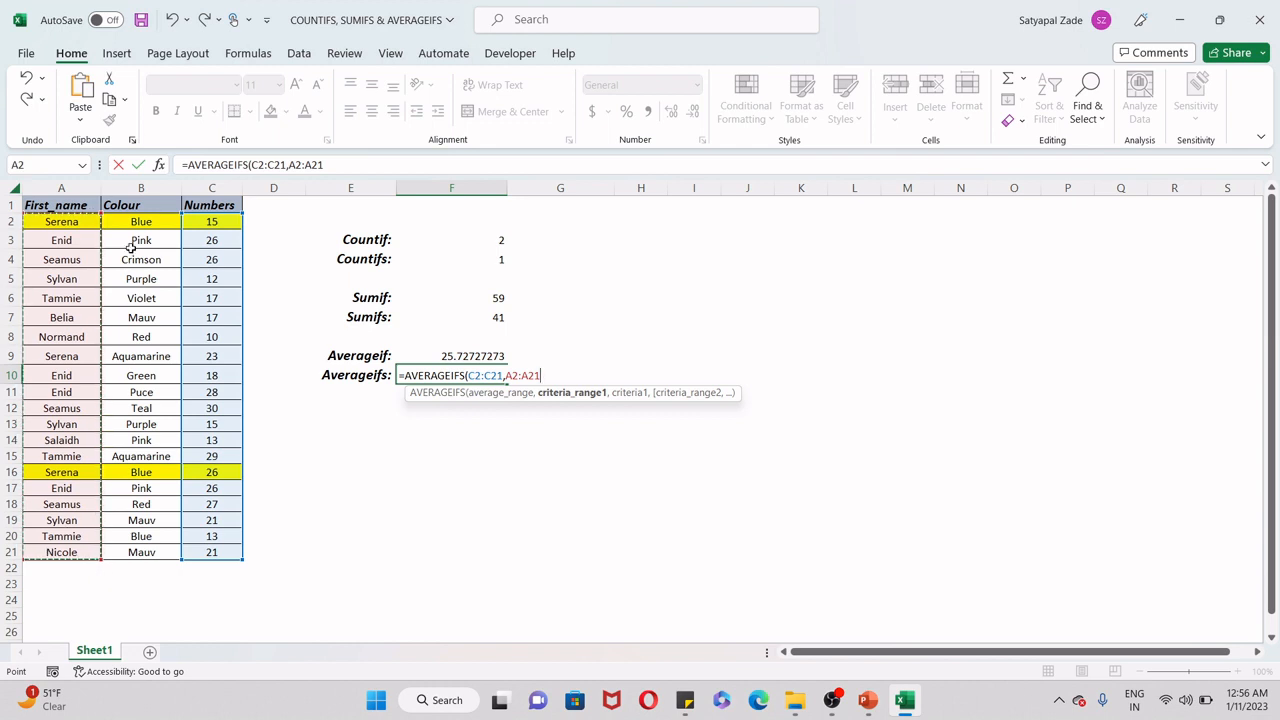
type(",")
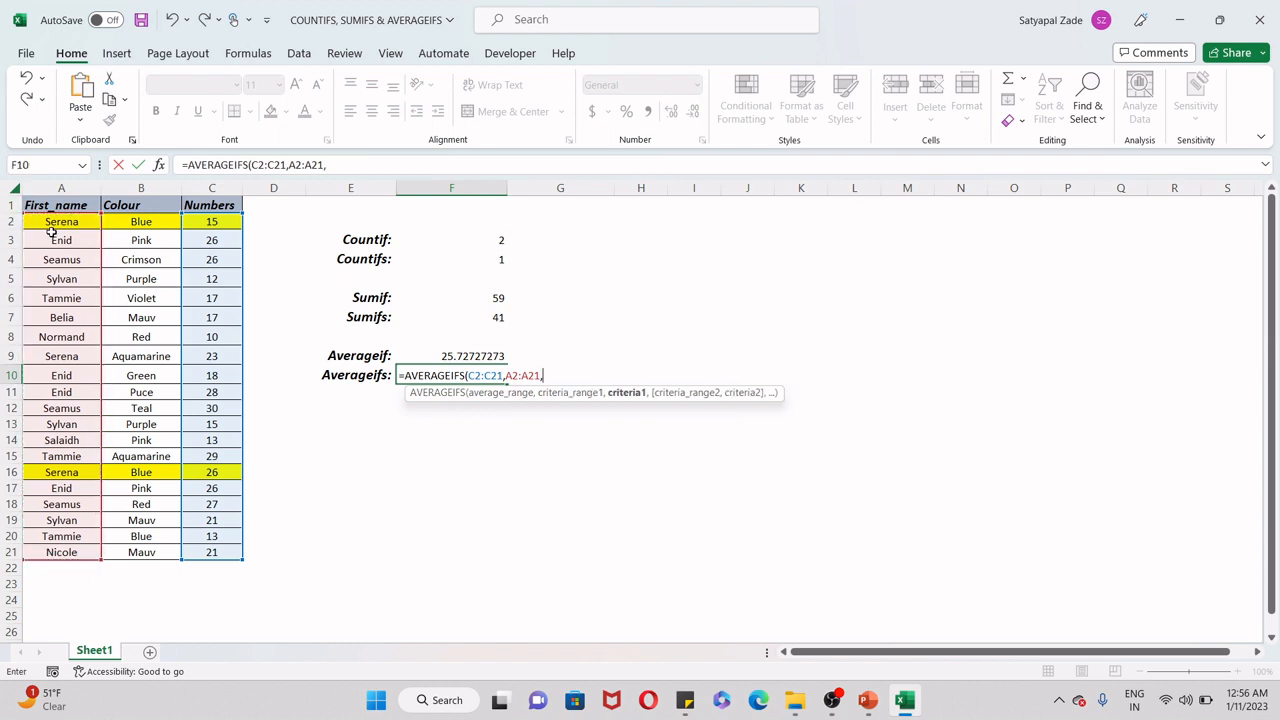
left_click(53, 224)
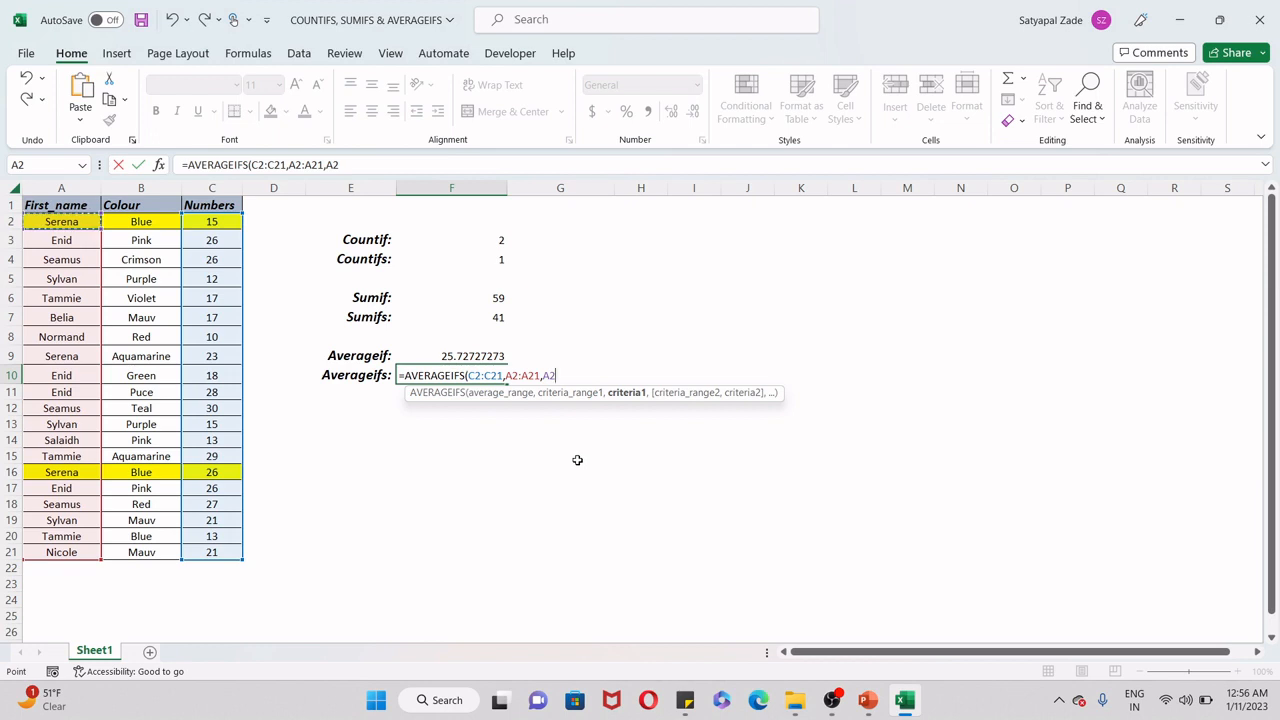
Complete the AVERAGEIFS formula in F10 with the Colour range B2:B21 and cell B2 as the second criterion.
type(",")
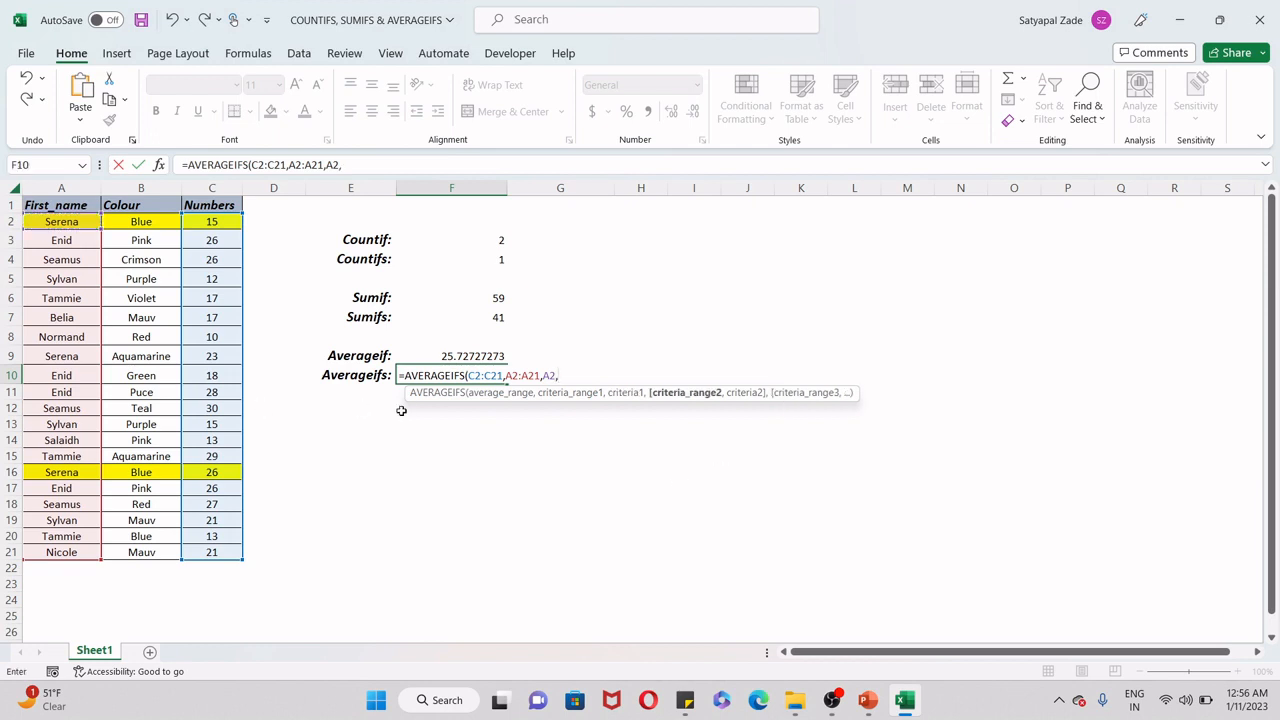
left_click_drag(141, 226, 146, 566)
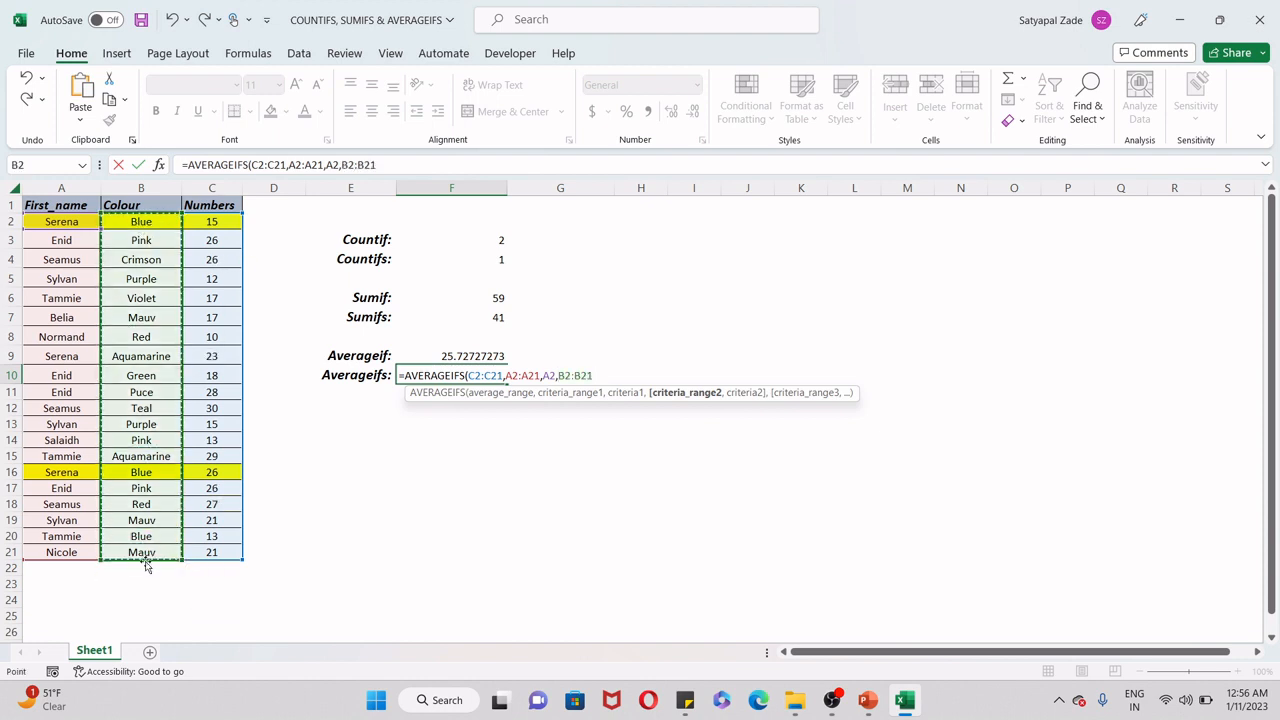
type(",")
left_click(160, 222)
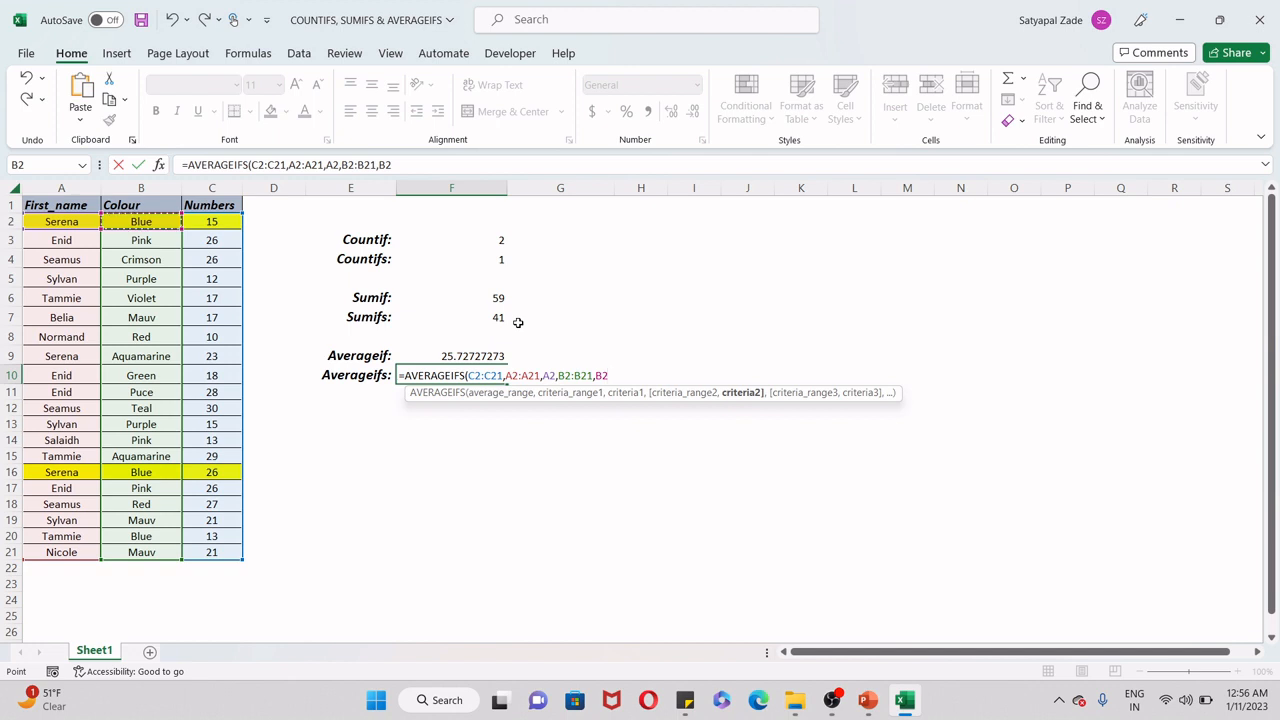
type(")")
key("Return")
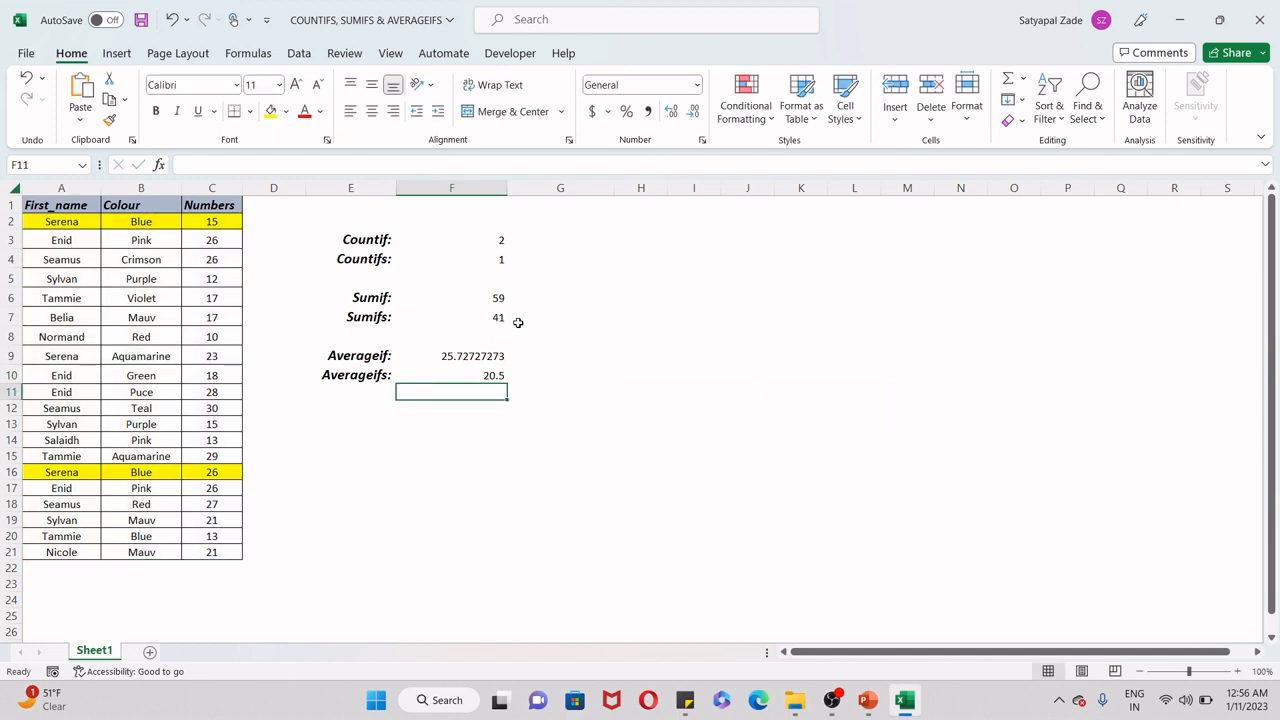
Compare the AVERAGEIFS result in F10 with the SUMIFS result in F7 and the highlighted table rows.
left_click(455, 375)
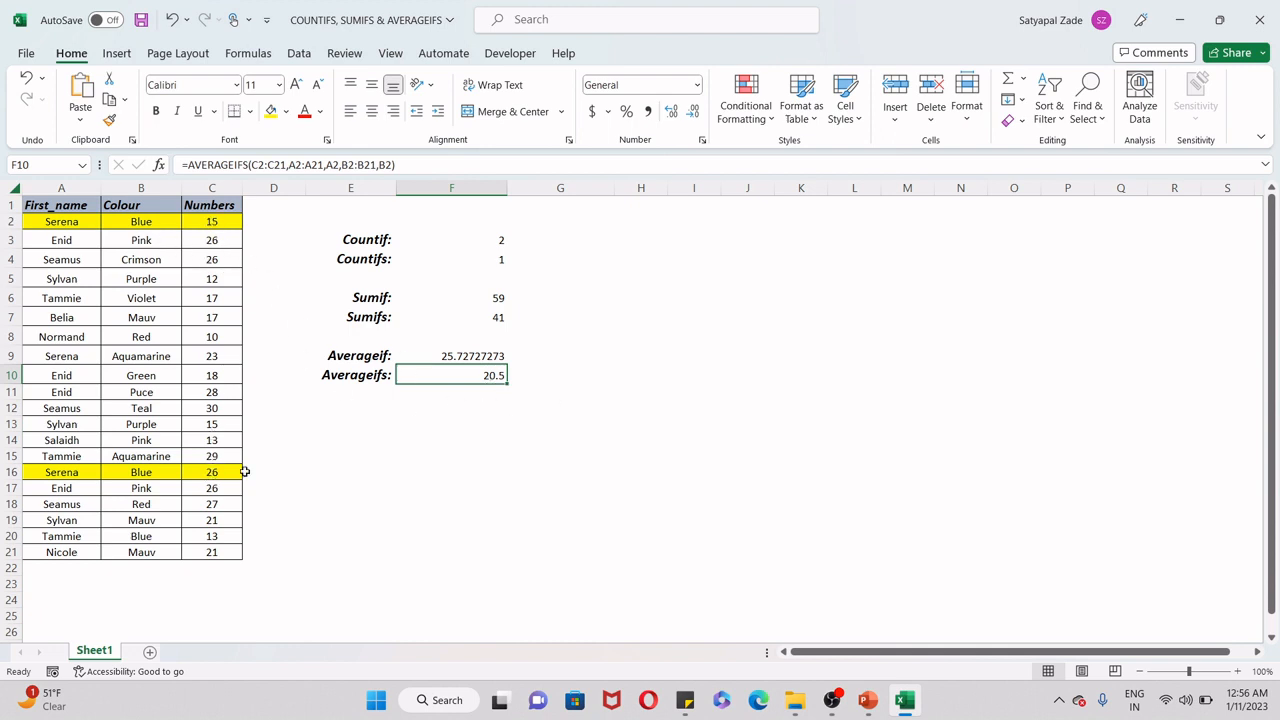
left_click(494, 318)
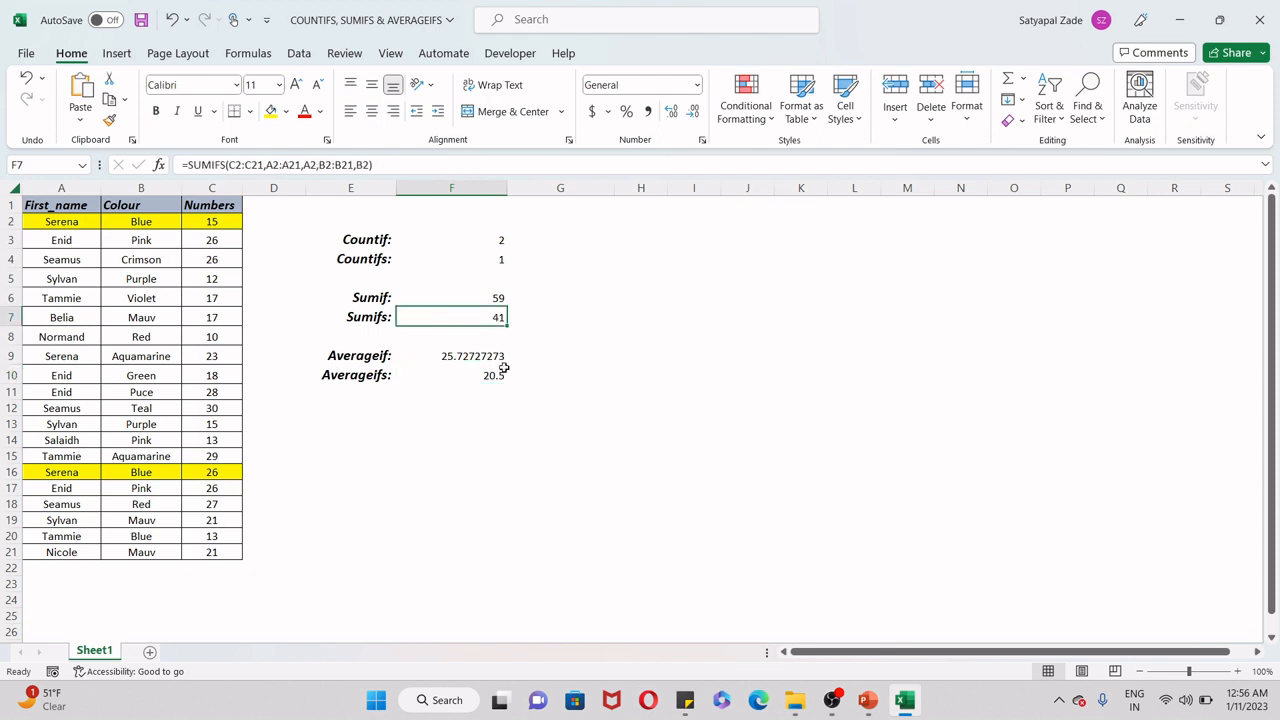
left_click(488, 373)
left_click(454, 404)
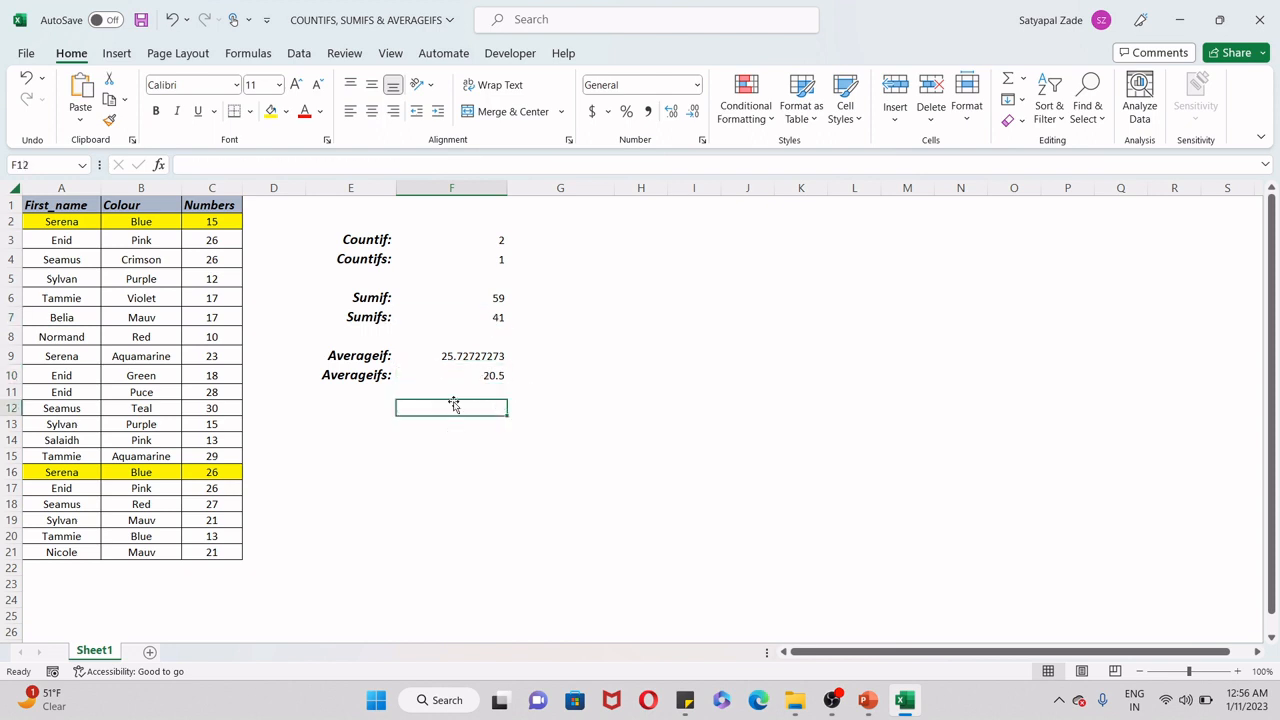